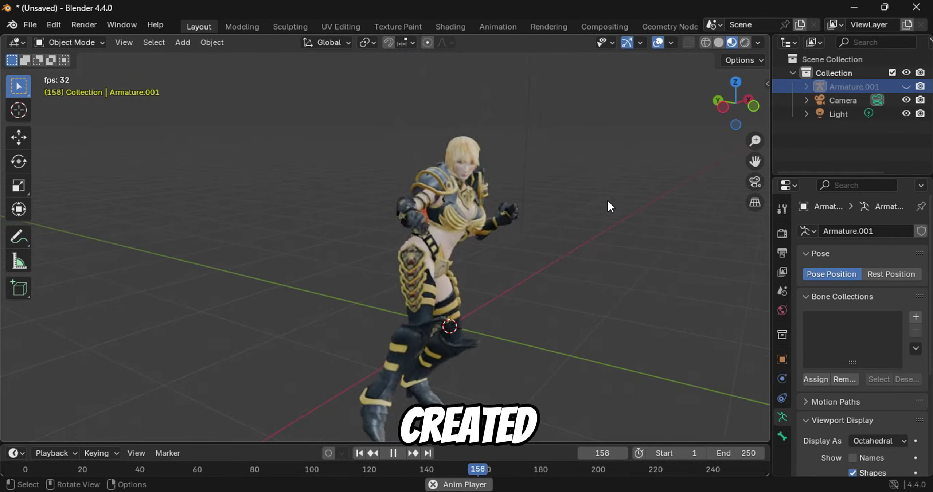
# Orbit and zoom the preview around the dancing character to face it.
pyautogui.moveTo(607, 200); pyautogui.dragTo(539, 199, button='middle')
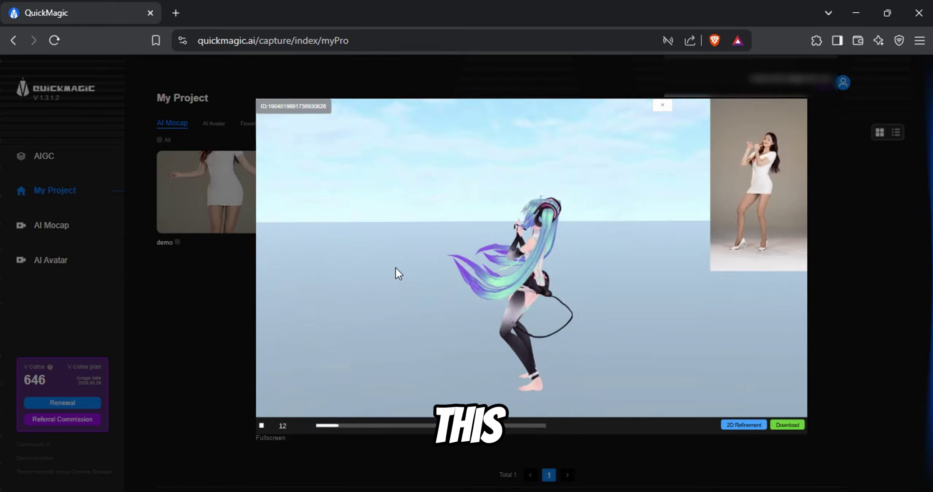
pyautogui.moveTo(395, 267); pyautogui.dragTo(474, 270)
pyautogui.scroll(5, 562, 219)
pyautogui.scroll(5, 520, 138)
pyautogui.scroll(-5, 519, 139)
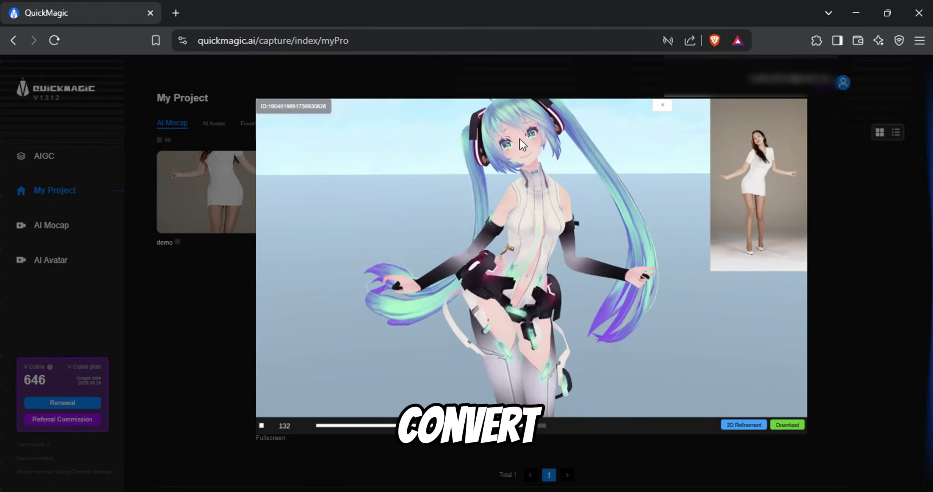
# Tilt and orbit the 3D model to a slightly higher viewpoint.
pyautogui.moveTo(520, 139)
pyautogui.mouseDown()
pyautogui.moveTo(520, 160)
pyautogui.moveTo(517, 133)
pyautogui.moveTo(517, 143)
pyautogui.mouseUp()
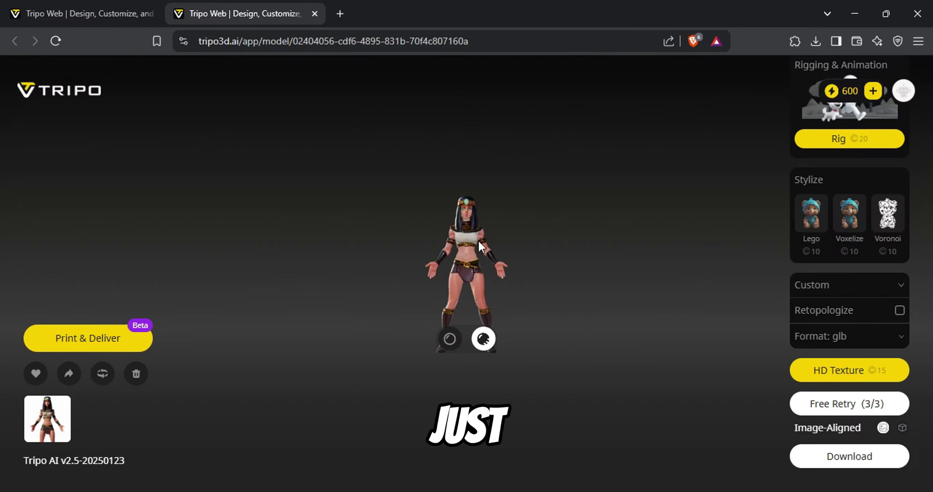
pyautogui.scroll(5, 474, 213)
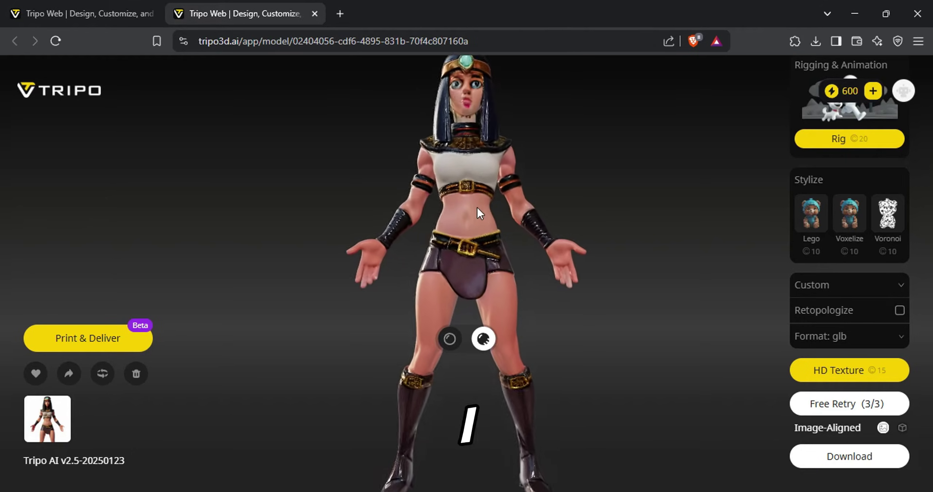
pyautogui.scroll(-4, 484, 183)
pyautogui.moveTo(487, 162); pyautogui.dragTo(519, 172)
pyautogui.scroll(-3, 497, 190)
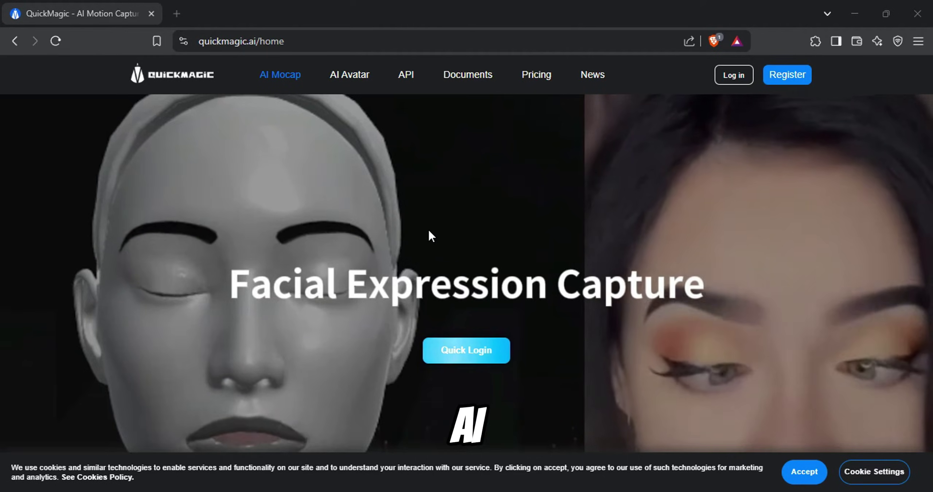
# Sign in to QuickMagic with Quick Login.
pyautogui.click(459, 353)
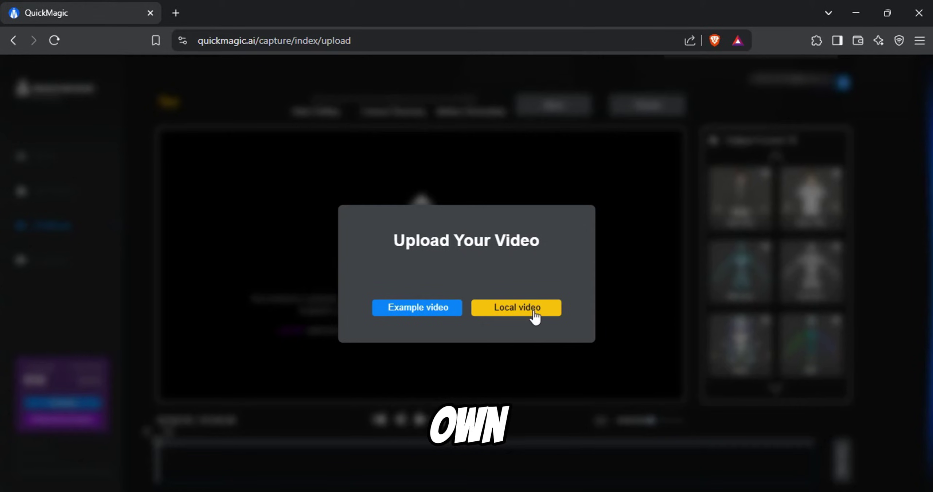
# Load the example dance video and assign the VMD output format to Character 1.
pyautogui.click(411, 309)
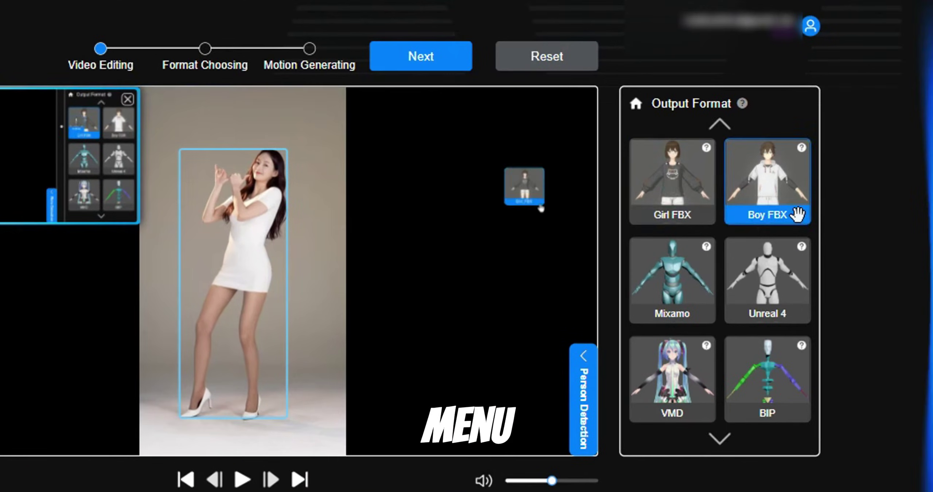
pyautogui.scroll(-2, 722, 291)
pyautogui.click(687, 308)
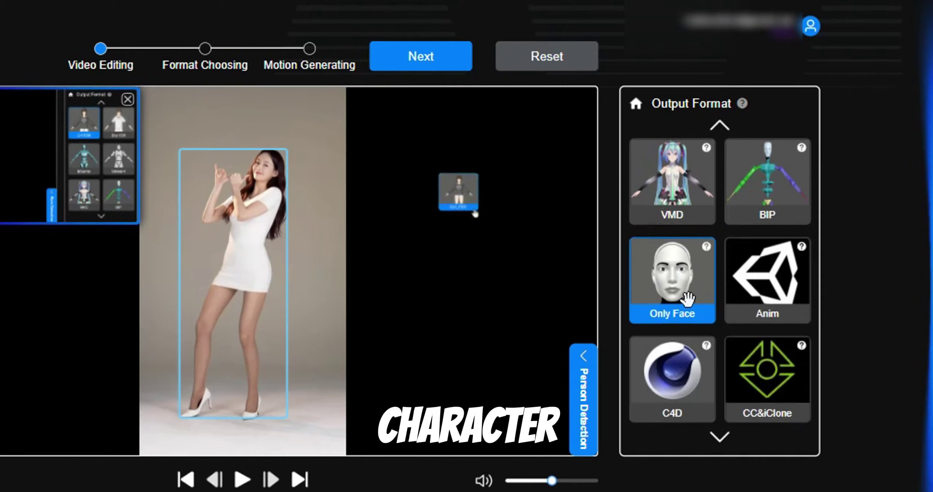
pyautogui.click(700, 392)
pyautogui.scroll(1, 699, 392)
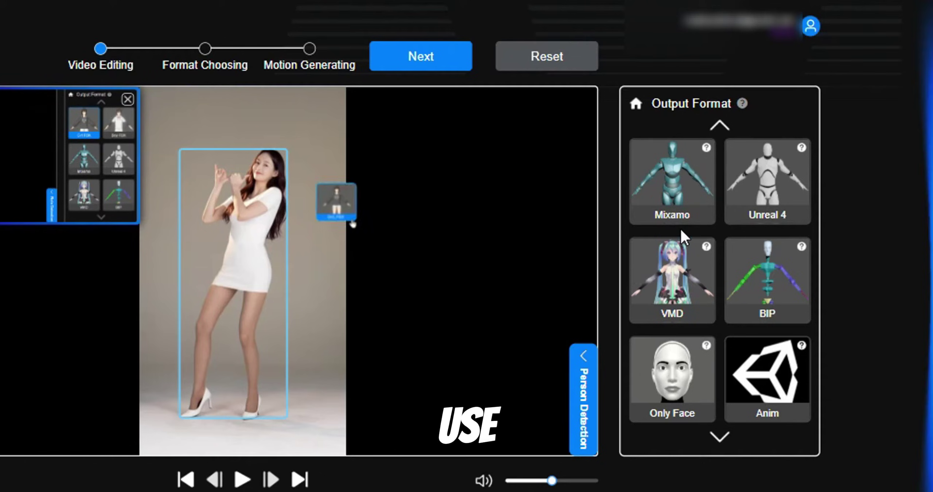
pyautogui.scroll(-1, 722, 256)
pyautogui.scroll(-1, 721, 257)
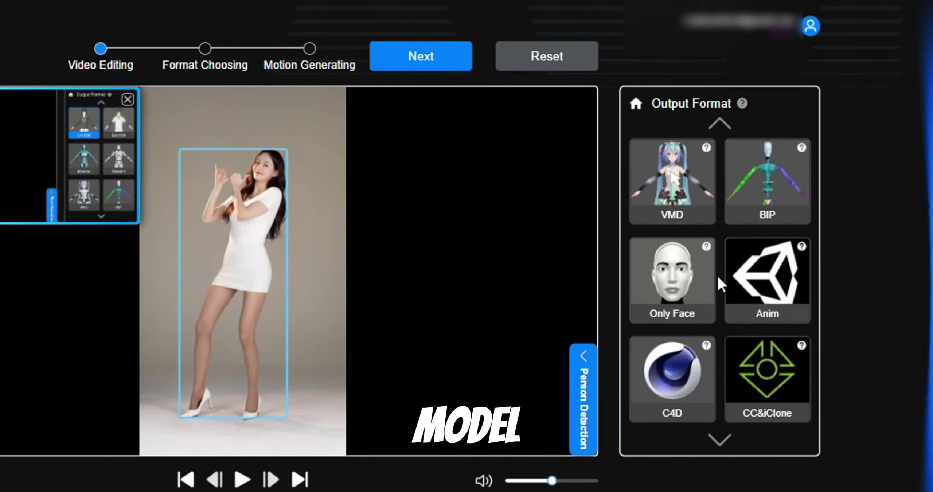
pyautogui.scroll(2, 687, 279)
pyautogui.scroll(1, 687, 278)
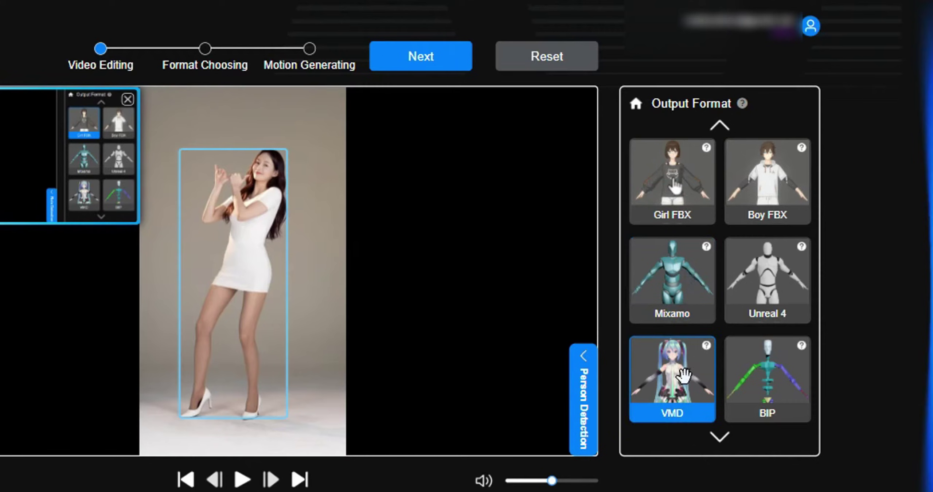
pyautogui.click(674, 371)
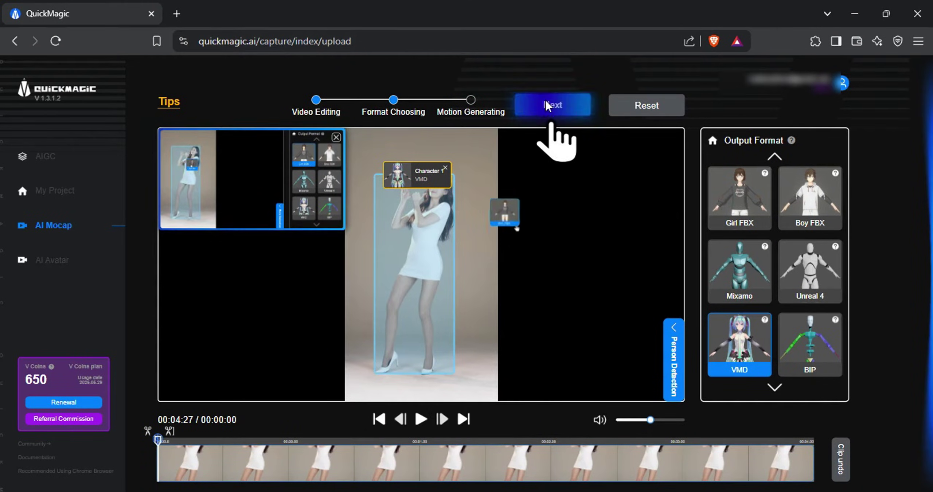
# Add Hand and Face capture to Full Body and generate the demo motion.
pyautogui.click(545, 103)
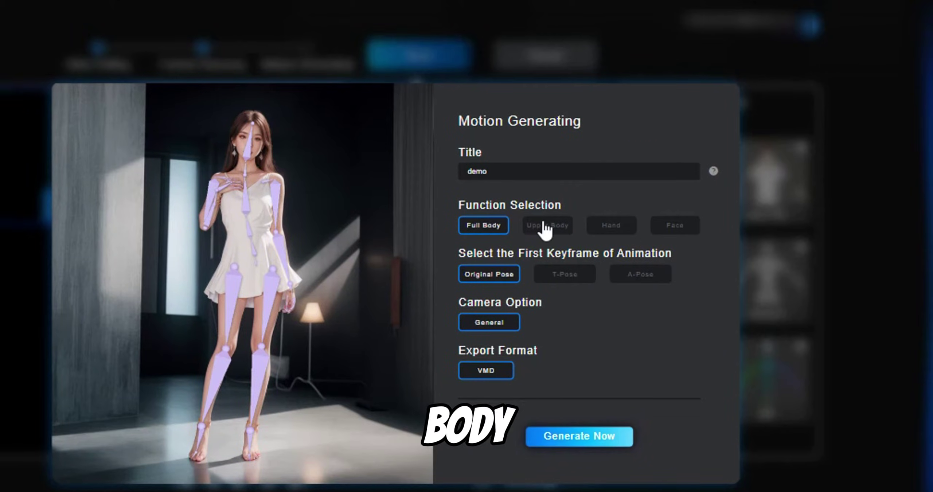
pyautogui.click(606, 229)
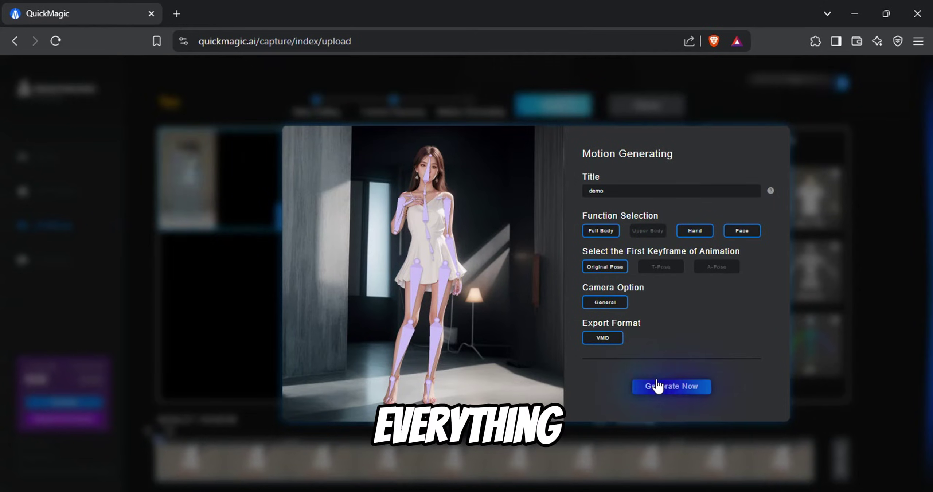
pyautogui.click(562, 436)
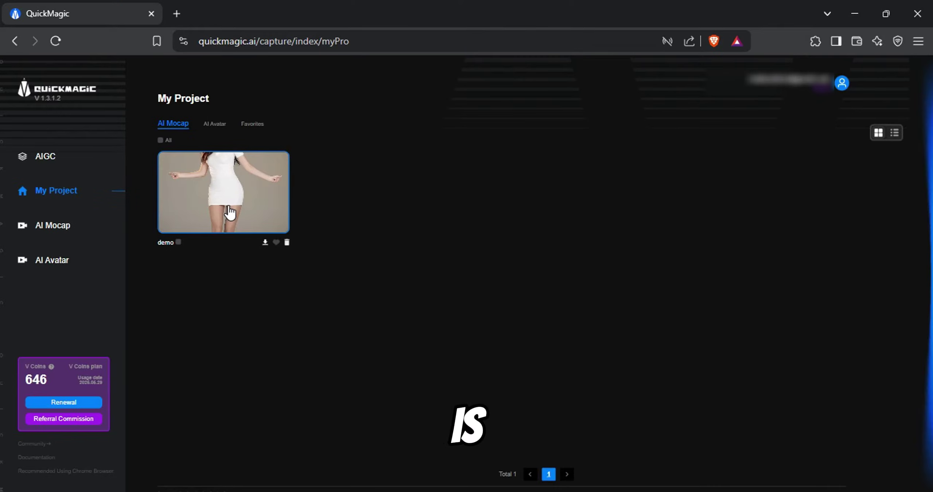
# Open the demo project's animation preview and orbit around the dancing avatar.
pyautogui.click(229, 210)
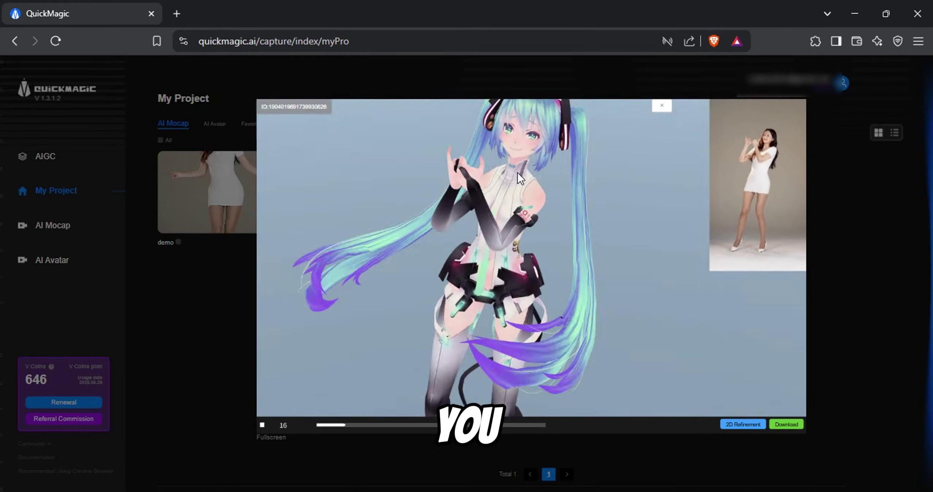
pyautogui.moveTo(517, 172); pyautogui.dragTo(513, 150)
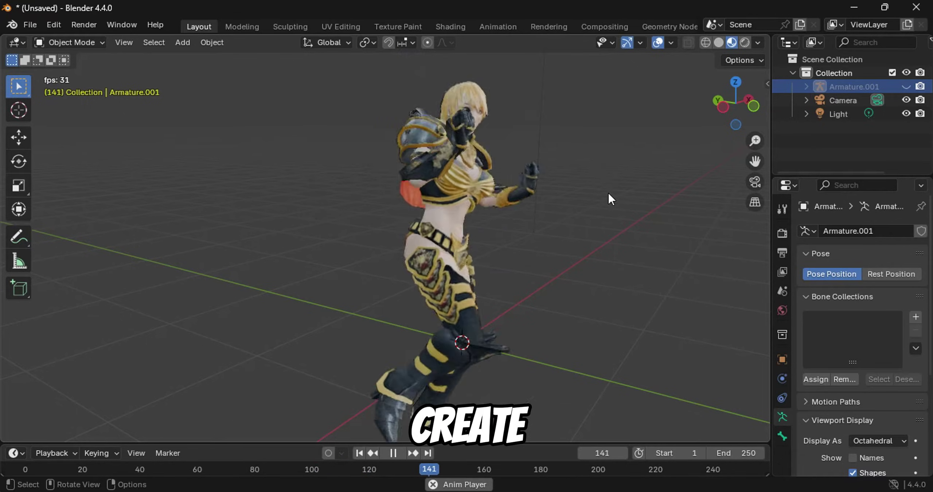
pyautogui.moveTo(608, 192); pyautogui.dragTo(539, 200, button='middle')
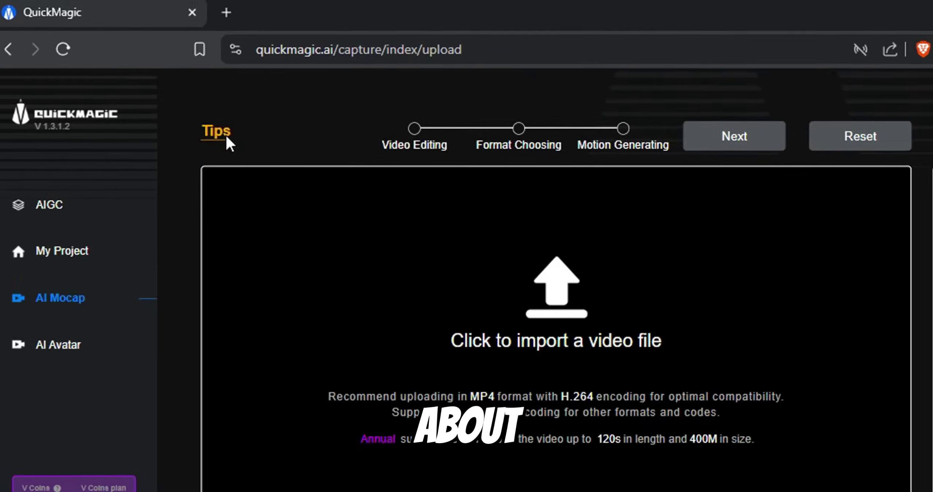
# Read the Tips guide's examples of suitable mocap videos, then close it.
pyautogui.click(169, 108)
pyautogui.scroll(-15, 312, 252)
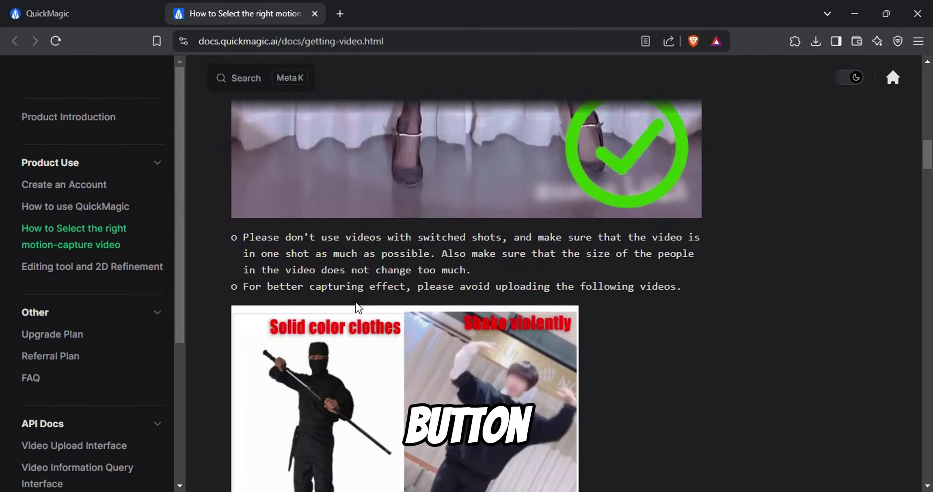
pyautogui.scroll(-5, 355, 302)
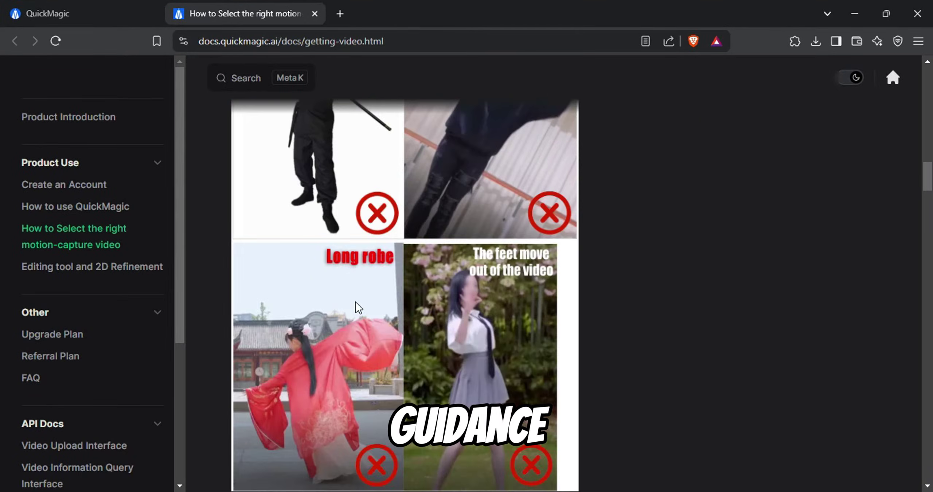
pyautogui.scroll(-6, 355, 299)
pyautogui.hotkey('ctrl', 'w')
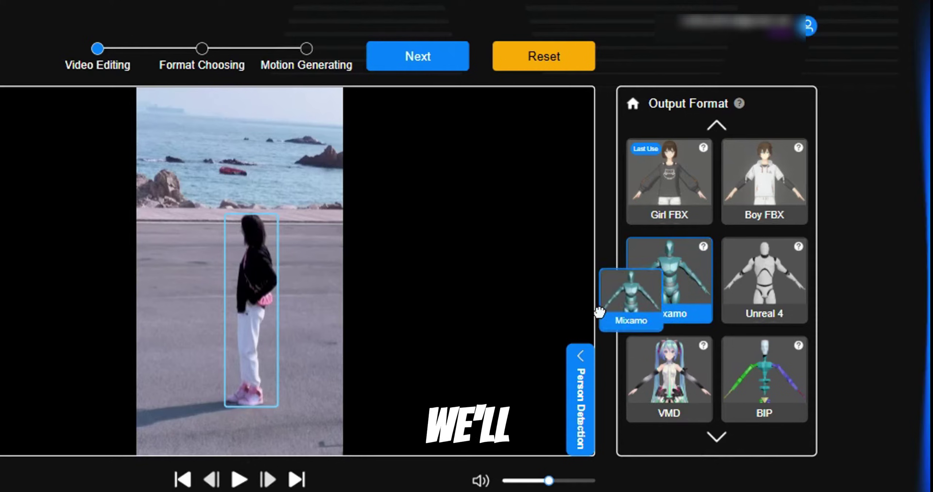
# Assign the Mixamo format to the detected dancer and continue to motion settings.
pyautogui.moveTo(559, 316); pyautogui.dragTo(269, 301)
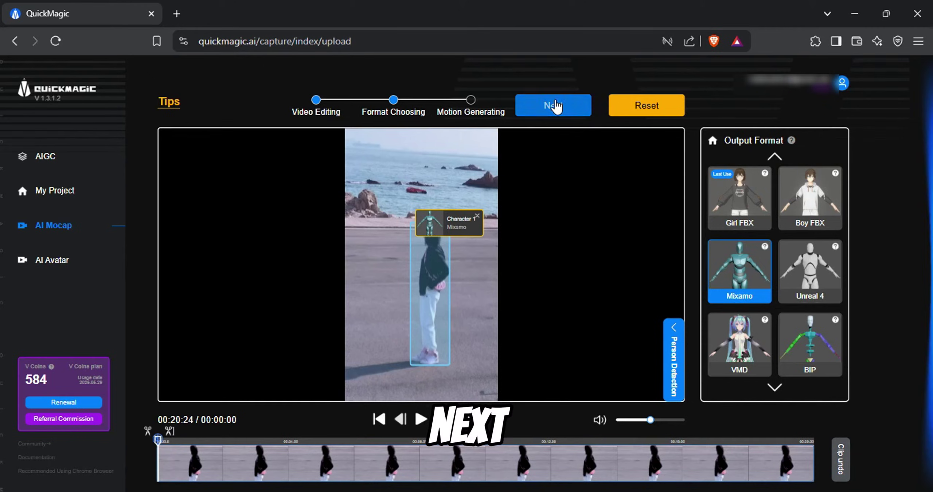
pyautogui.click(556, 106)
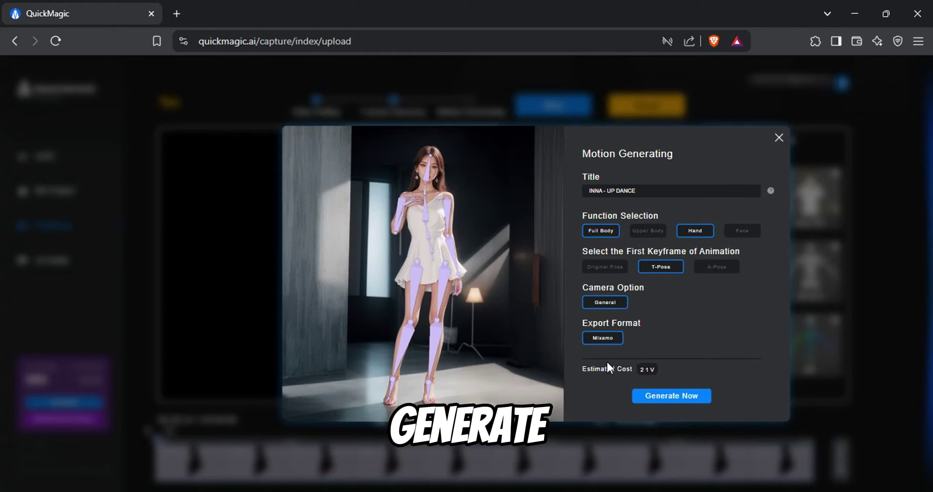
# Generate the INNA - UP DANCE motion and preview the finished animation.
pyautogui.click(666, 400)
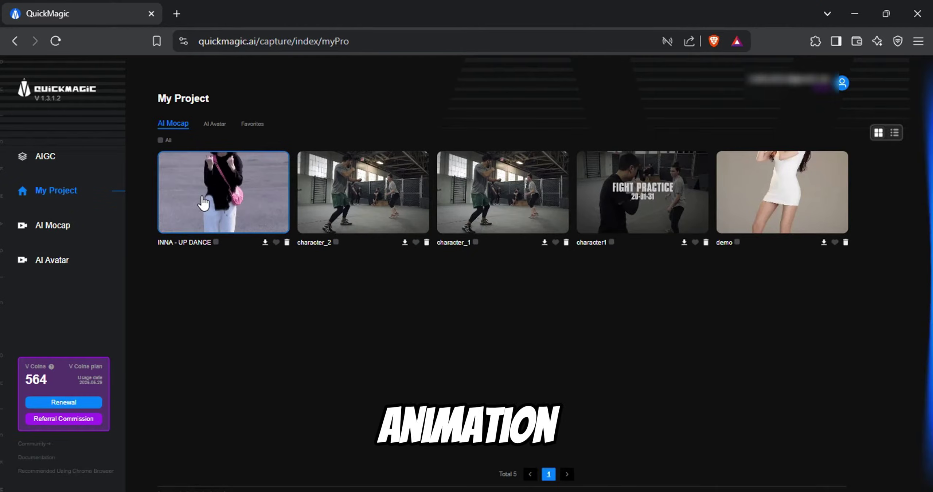
pyautogui.click(203, 203)
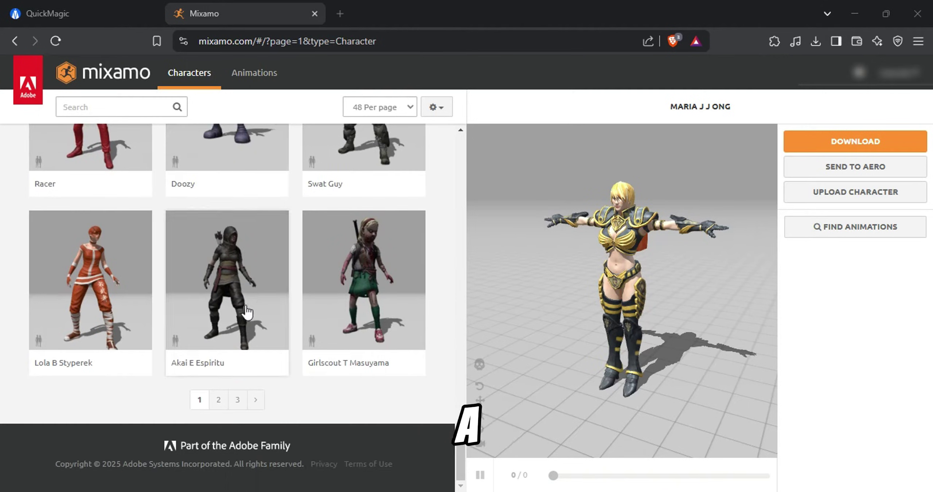
# Browse the Mixamo characters and rotate the blonde armoured character's preview.
pyautogui.scroll(15, 244, 304)
pyautogui.scroll(10, 243, 295)
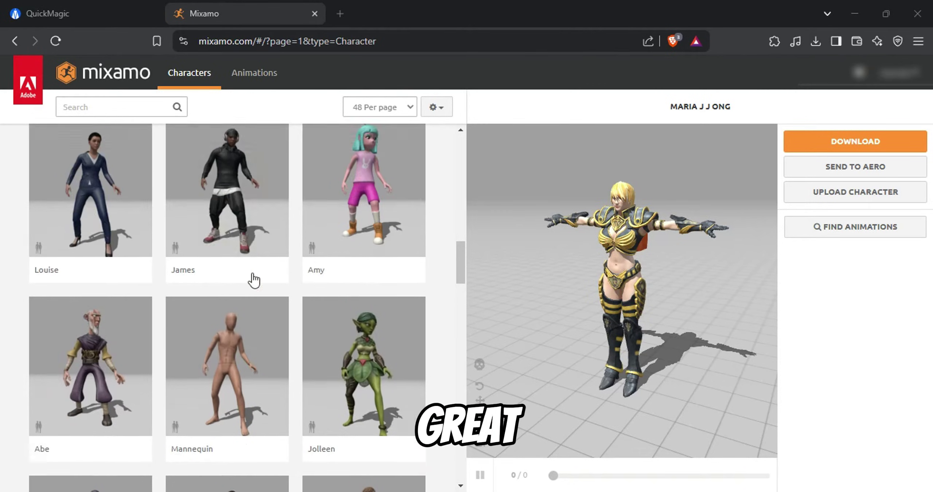
pyautogui.scroll(1, 292, 231)
pyautogui.click(439, 110)
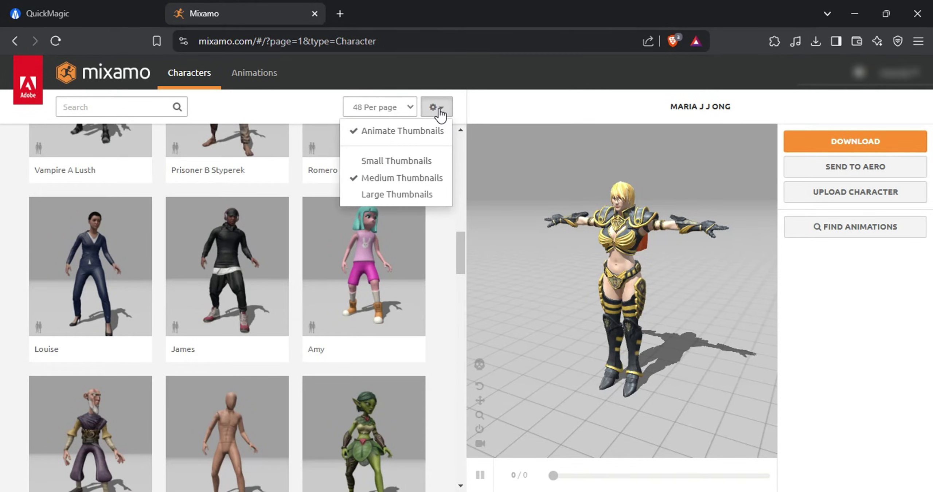
pyautogui.click(440, 113)
pyautogui.scroll(-1, 402, 291)
pyautogui.scroll(10, 403, 284)
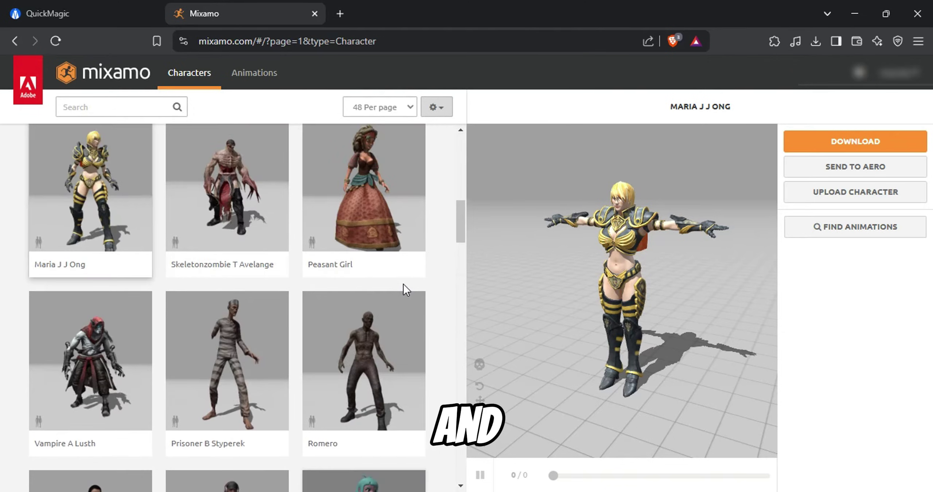
pyautogui.scroll(8, 403, 285)
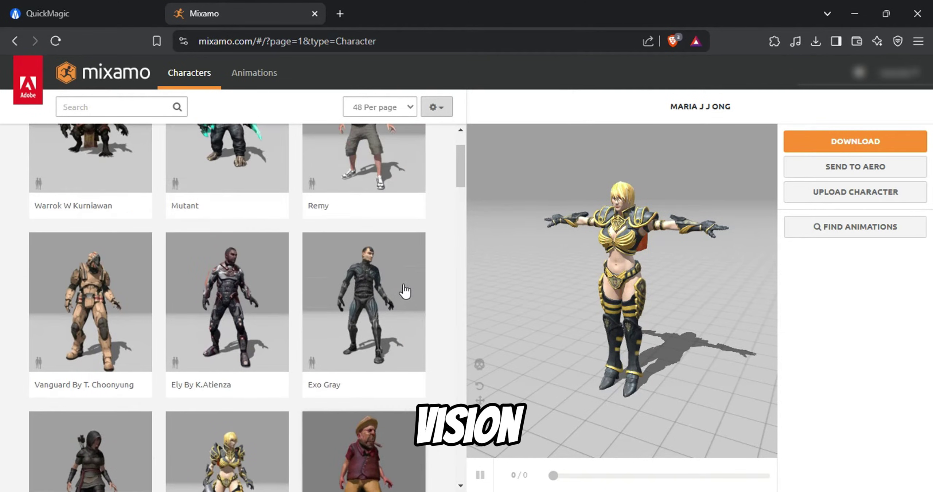
pyautogui.scroll(3, 404, 291)
pyautogui.moveTo(547, 274); pyautogui.dragTo(686, 232)
# Download the character as FBX Binary (.fbx) in T-pose.
pyautogui.click(845, 146)
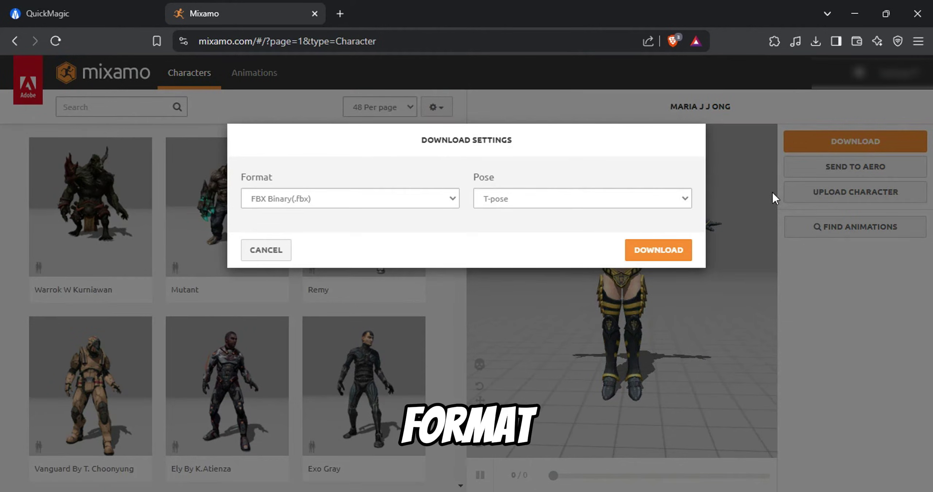
pyautogui.click(430, 203)
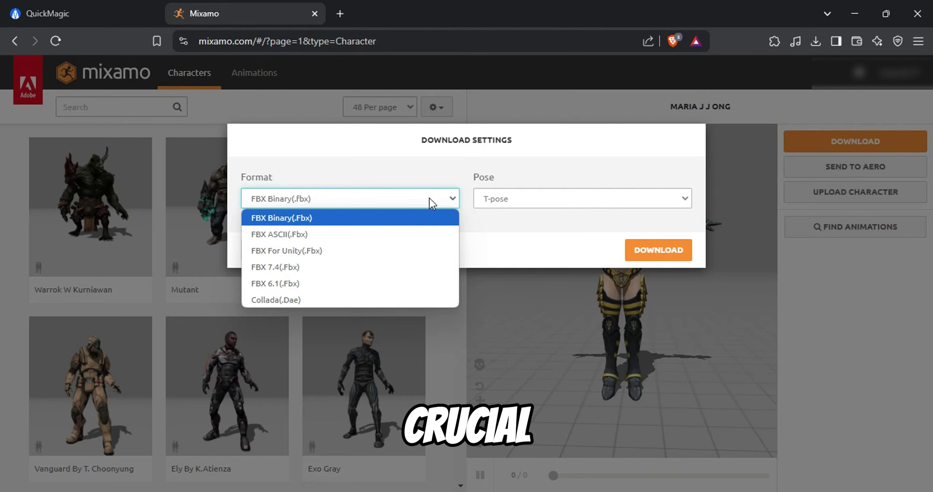
pyautogui.click(430, 198)
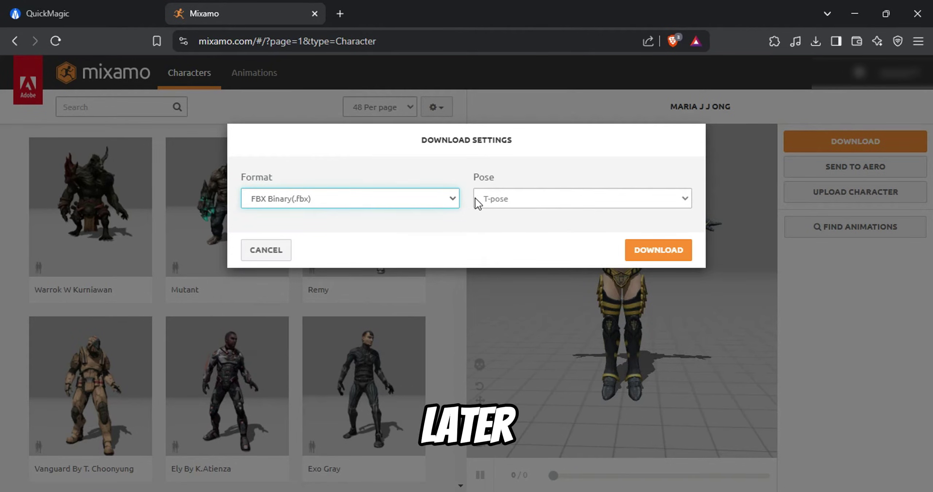
pyautogui.click(529, 198)
pyautogui.click(529, 199)
pyautogui.click(529, 198)
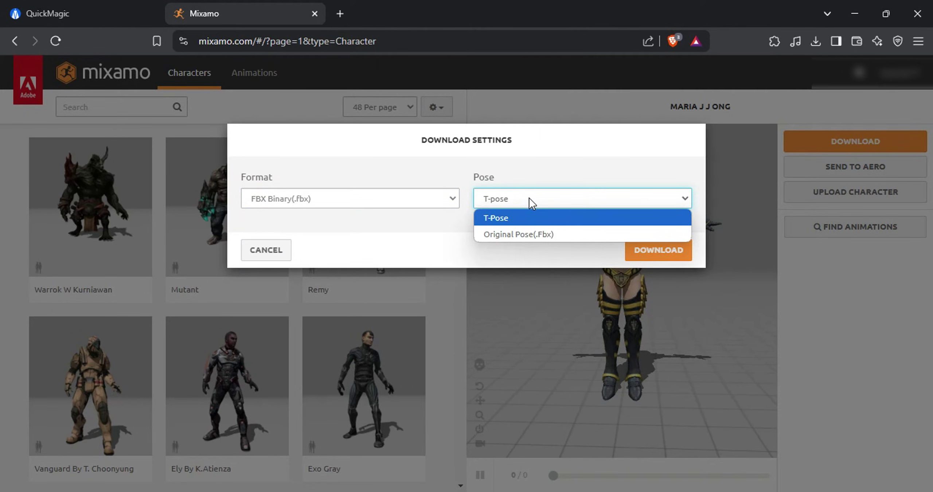
pyautogui.click(529, 198)
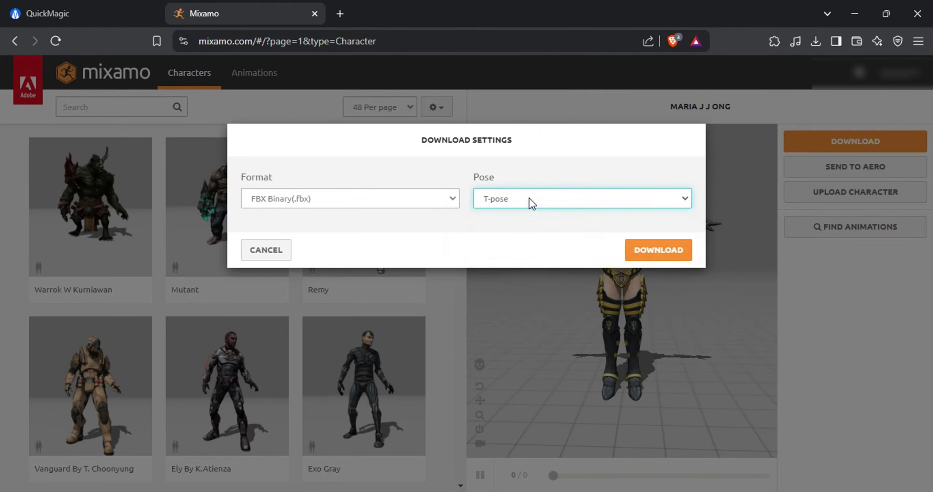
pyautogui.click(654, 255)
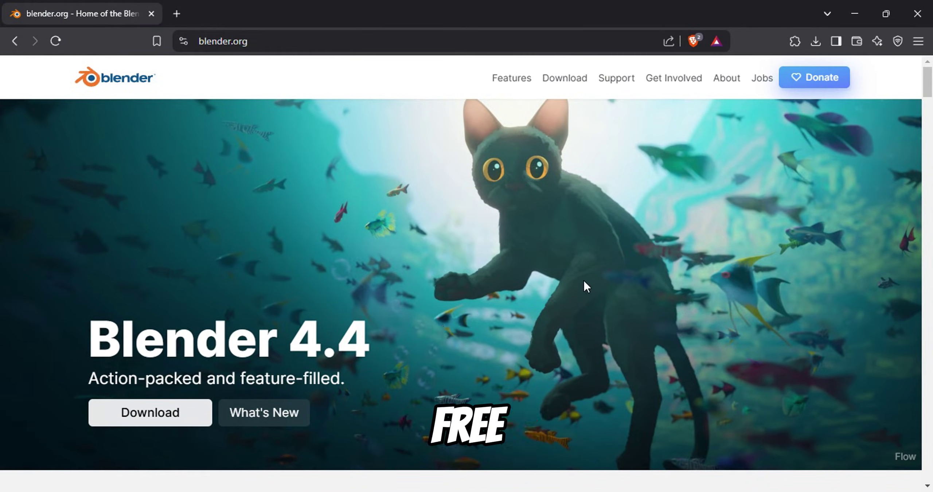
# Go from blender.org to the Blender 4.4 download page.
pyautogui.scroll(-3, 531, 288)
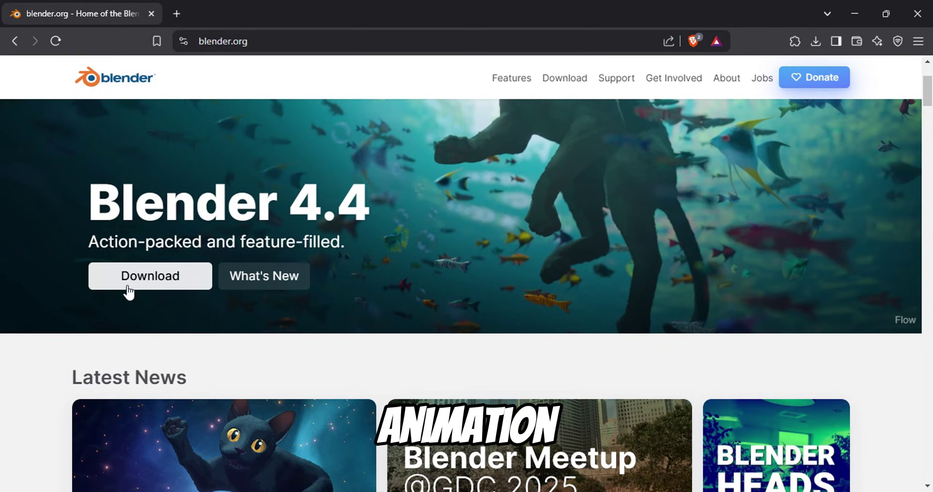
pyautogui.click(165, 278)
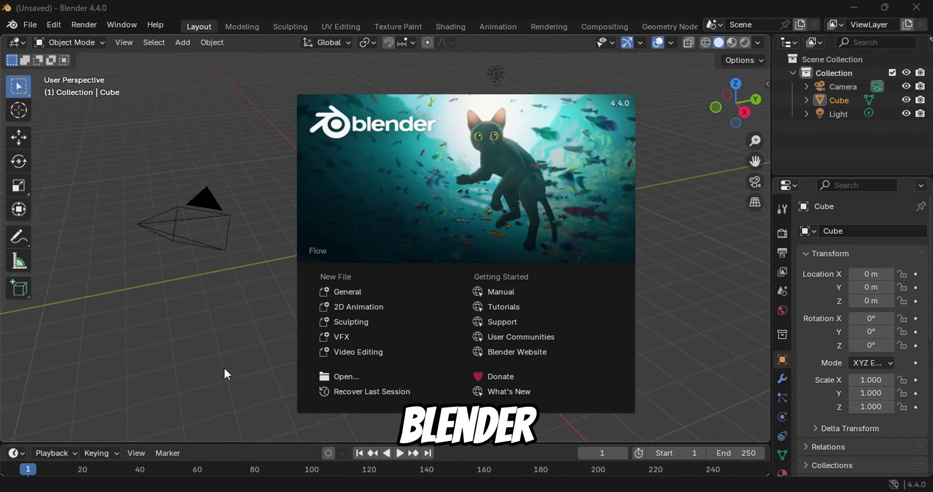
# Open a General scene from the splash screen and delete its default cube.
pyautogui.click(359, 294)
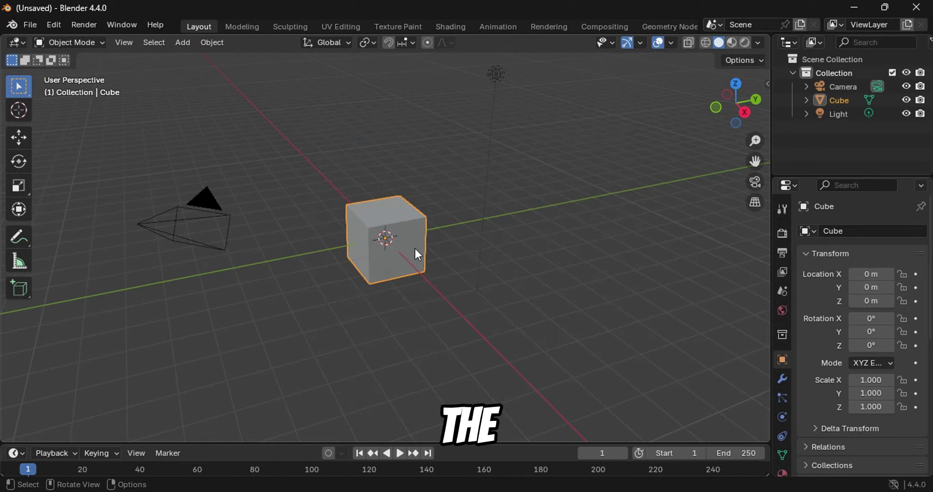
pyautogui.click(370, 217)
pyautogui.press('Delete')
pyautogui.moveTo(370, 217); pyautogui.dragTo(458, 191, button='middle')
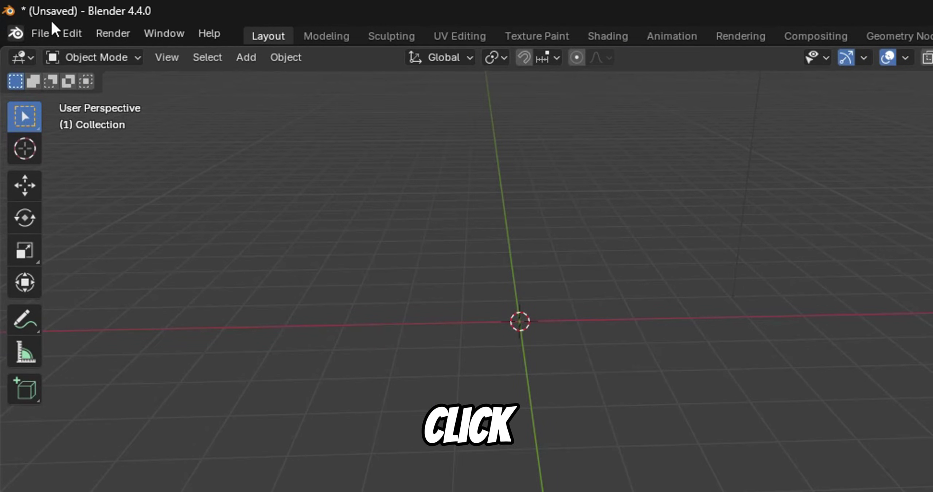
# Import INNA - UP DANCE_Mixamo.fbx from New folder (106) with Automatic Bone Orientation on.
pyautogui.click(50, 31)
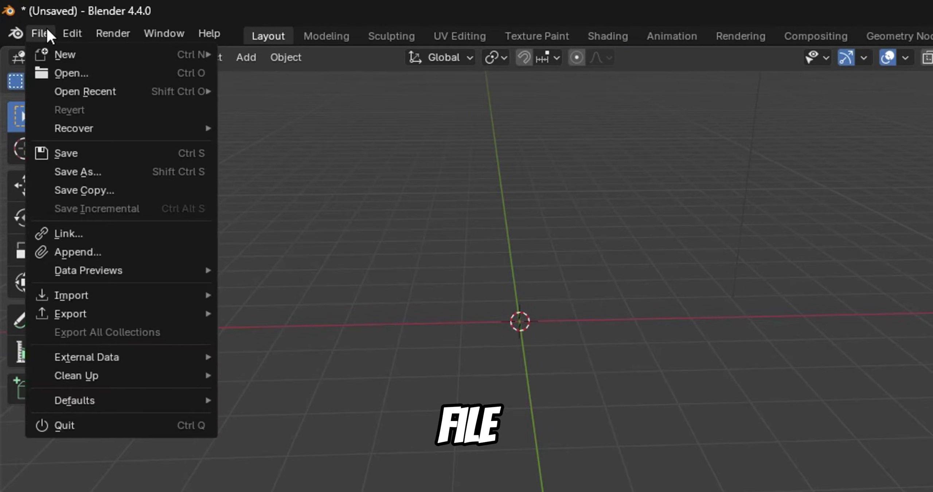
pyautogui.moveTo(122, 262)
pyautogui.moveTo(125, 297)
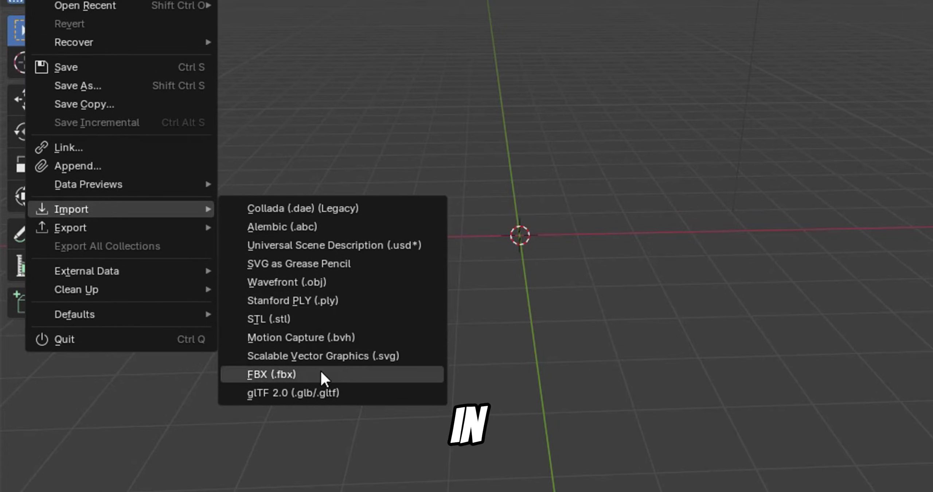
pyautogui.click(321, 372)
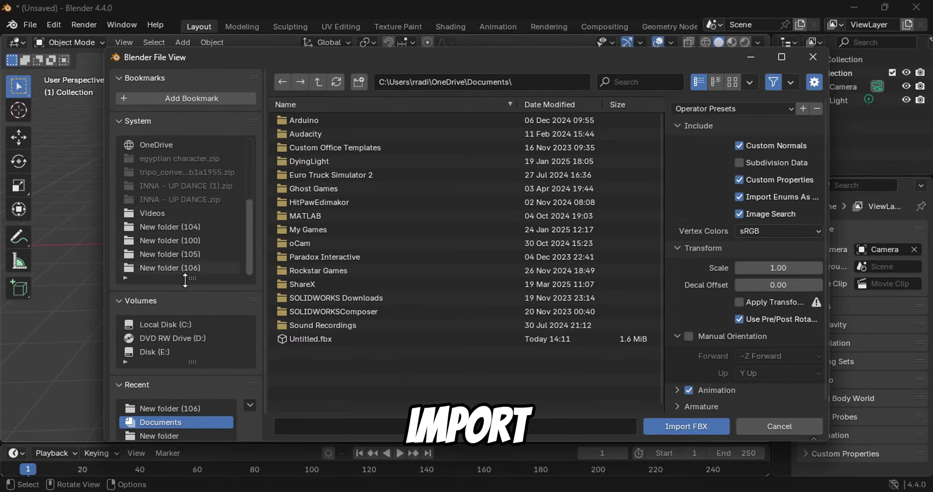
pyautogui.click(182, 267)
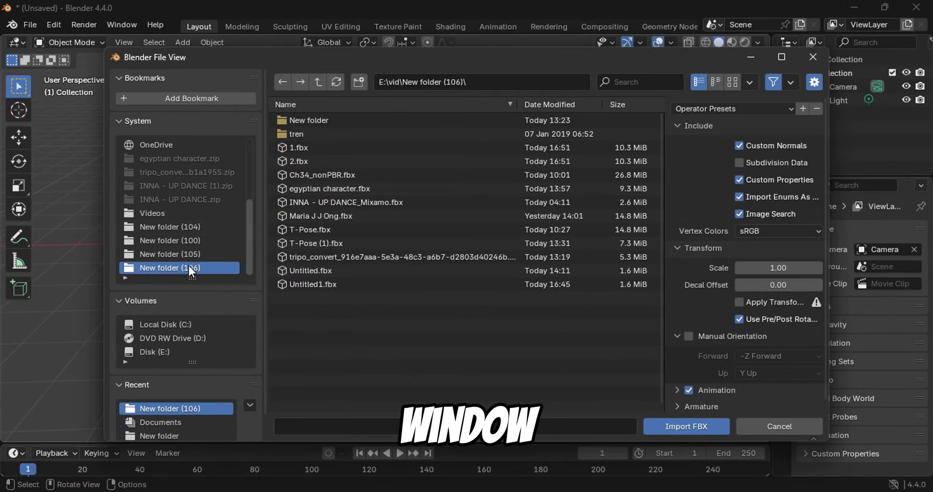
pyautogui.click(327, 200)
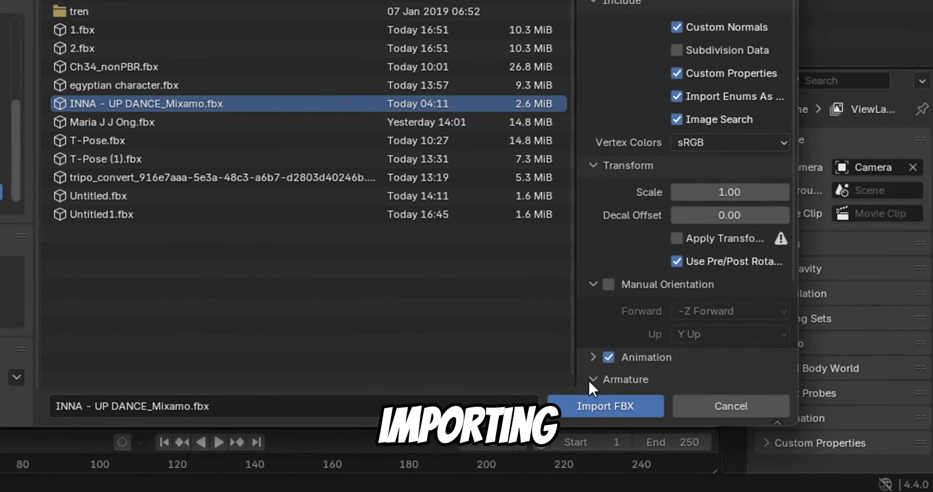
pyautogui.scroll(-5, 588, 328)
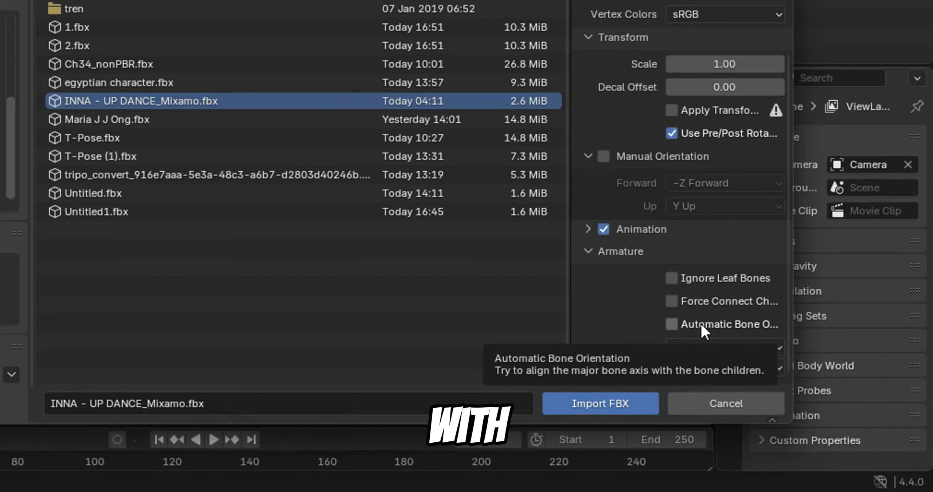
pyautogui.click(671, 324)
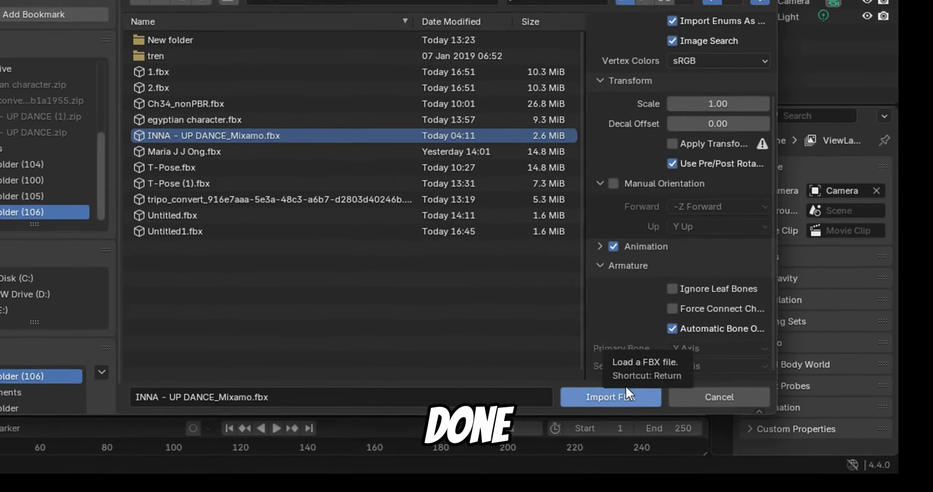
pyautogui.click(620, 397)
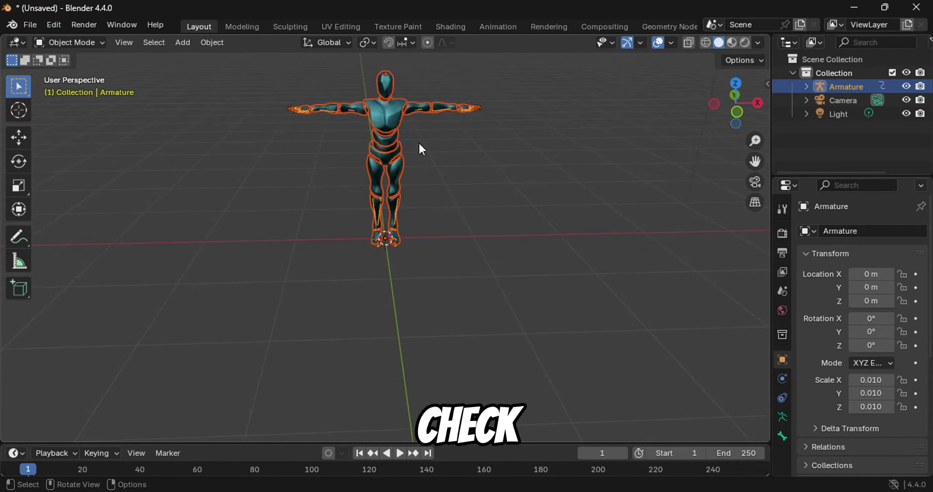
# Play, then stop, the imported dance animation.
pyautogui.keyDown('shift'); pyautogui.moveTo(419, 141); pyautogui.dragTo(500, 237, button='middle'); pyautogui.keyUp('shift')
pyautogui.press('space')
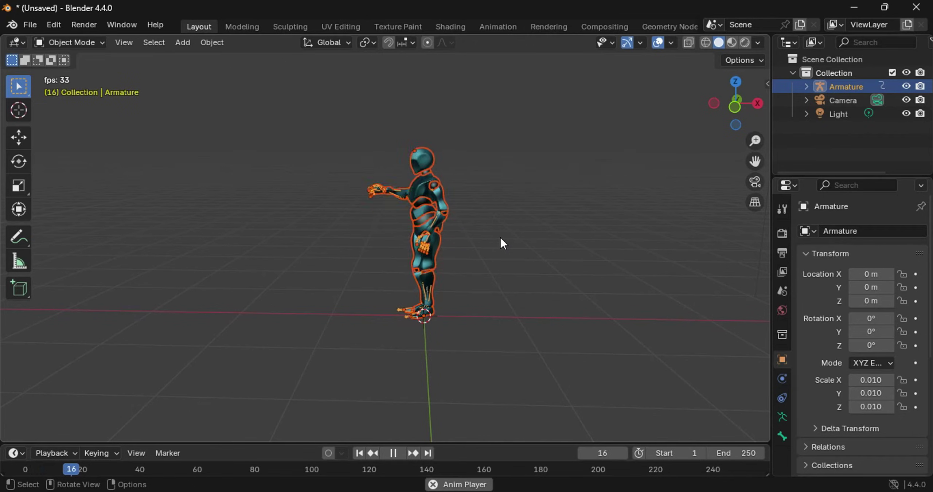
pyautogui.press('space')
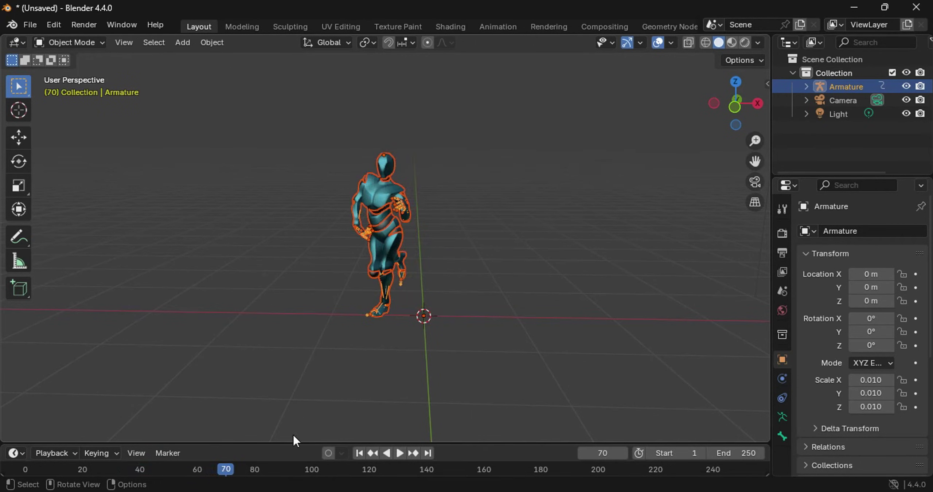
# Rewind to frame 0 and move the Armature to Location X -2.52 m.
pyautogui.moveTo(225, 470); pyautogui.dragTo(25, 469)
pyautogui.click(317, 353)
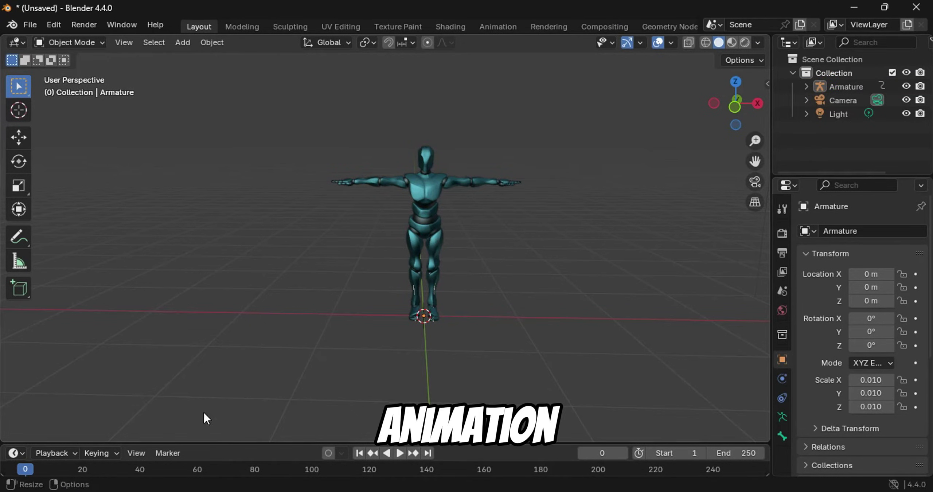
pyautogui.click(845, 87)
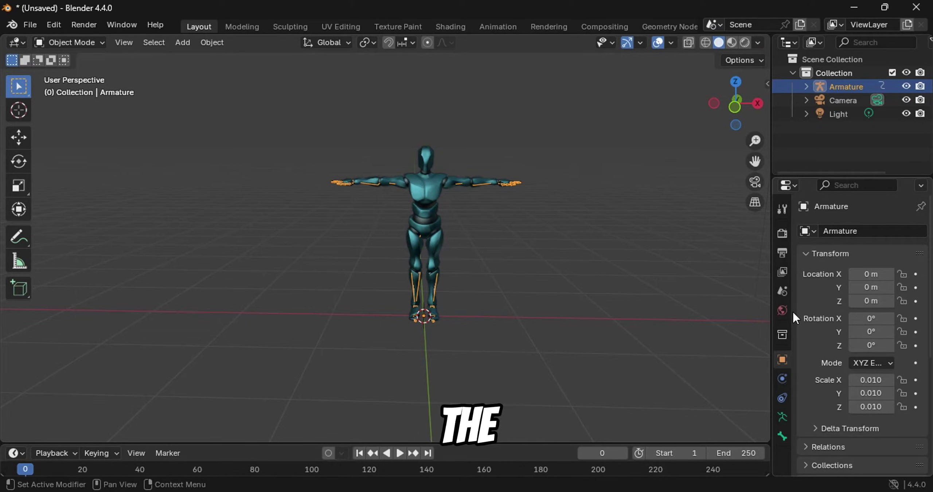
pyautogui.moveTo(875, 278); pyautogui.dragTo(689, 290)
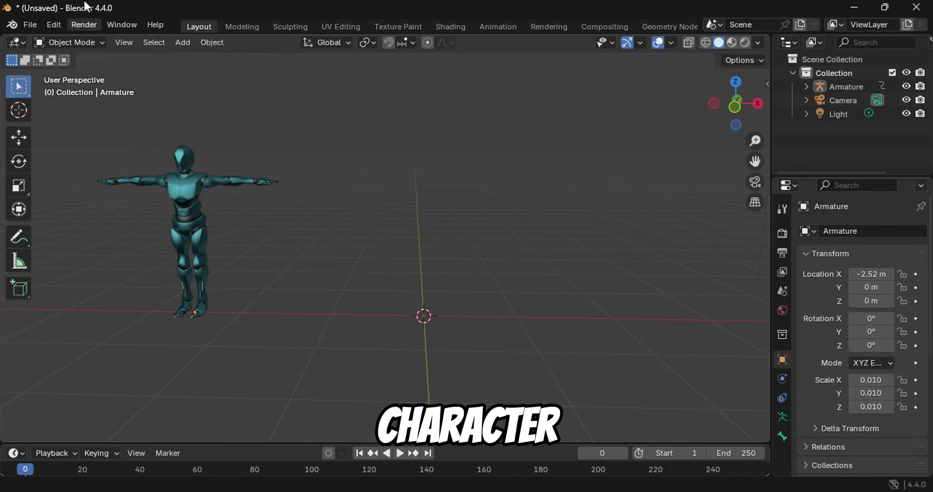
# Import the downloaded Mixamo character FBX as Armature.001 at the origin.
pyautogui.click(29, 25)
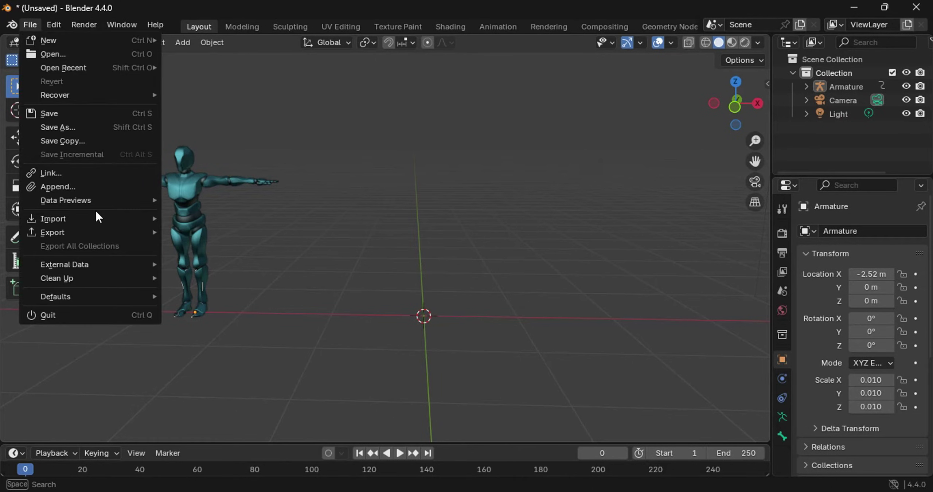
pyautogui.moveTo(95, 221)
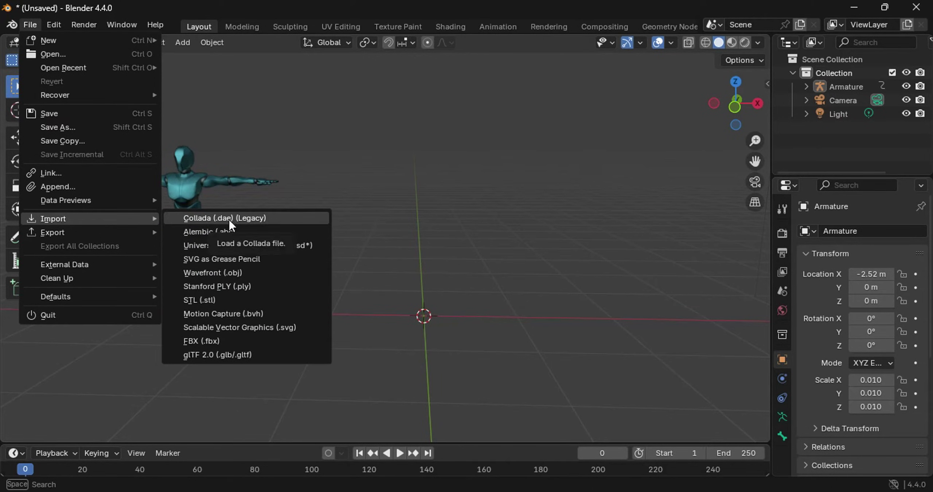
pyautogui.click(230, 339)
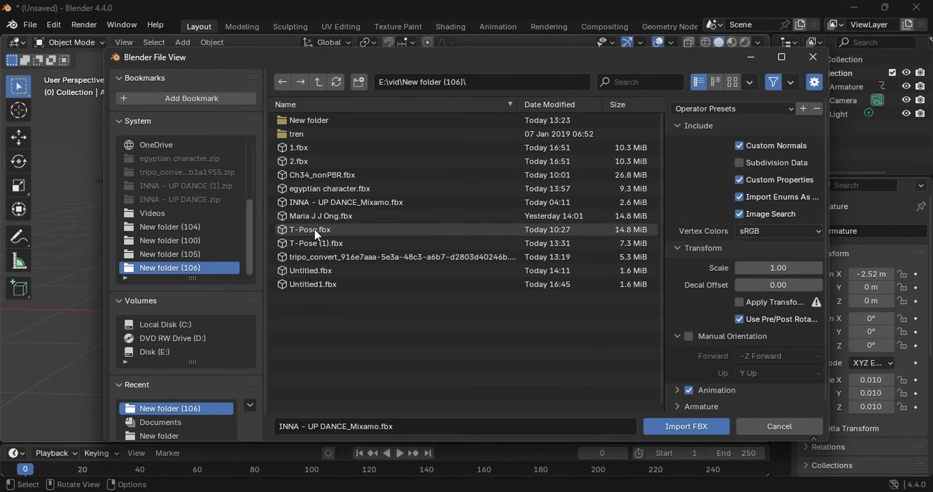
pyautogui.click(320, 216)
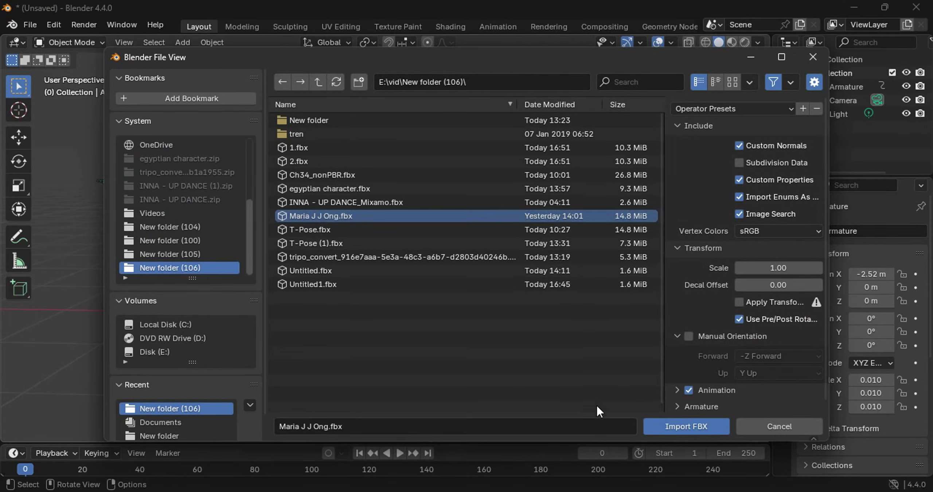
pyautogui.click(672, 424)
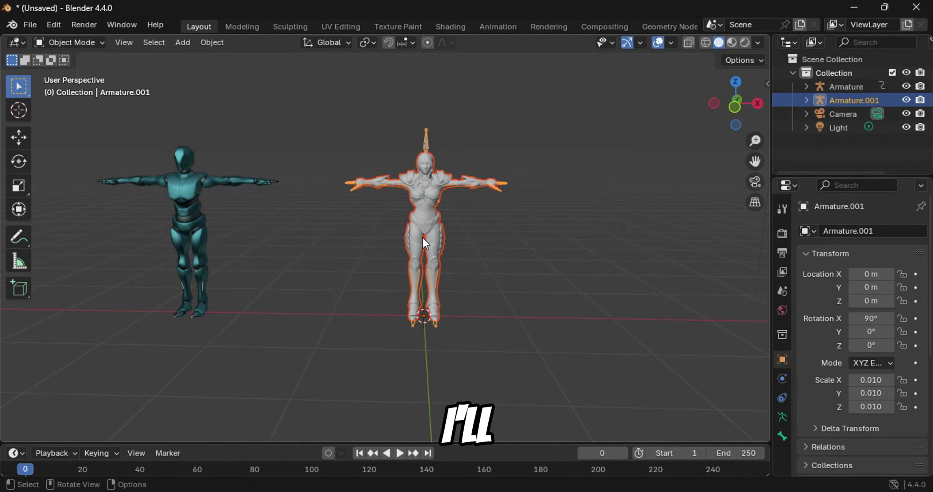
# Enable In Front in Viewport Display for both Armature and Armature.001.
pyautogui.click(479, 239)
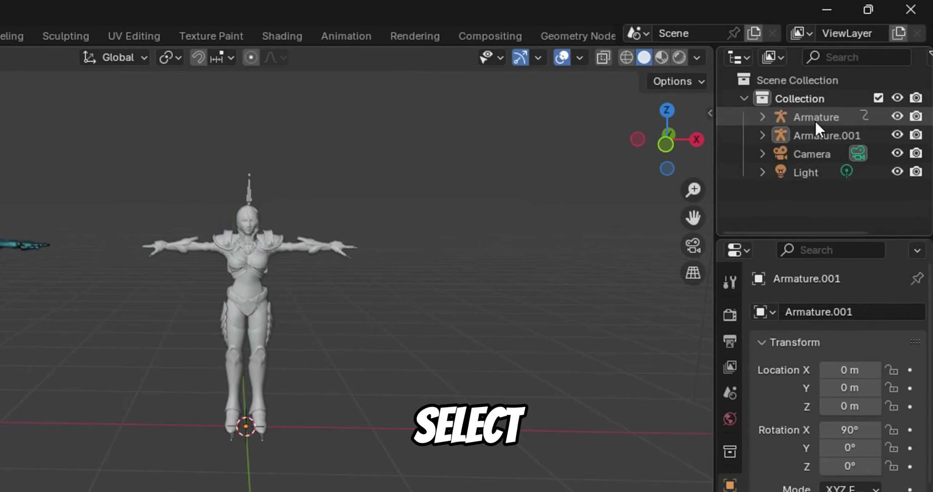
pyautogui.click(860, 93)
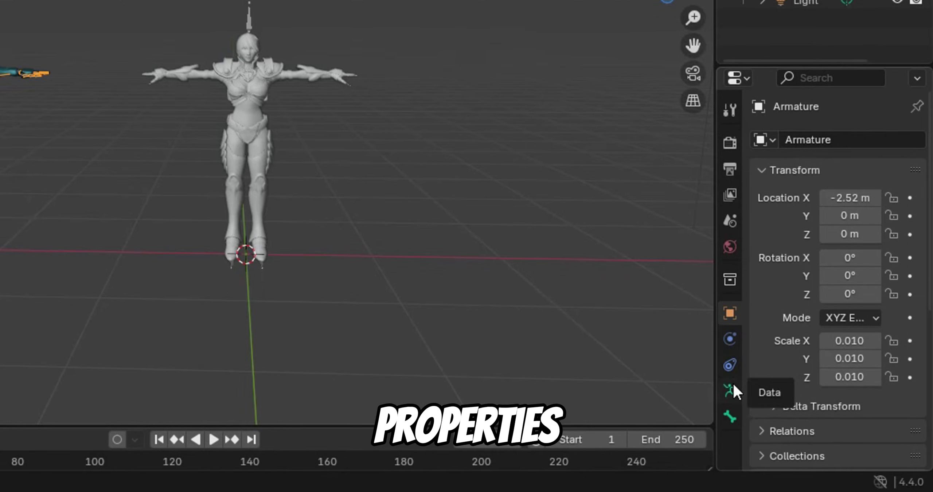
pyautogui.click(733, 385)
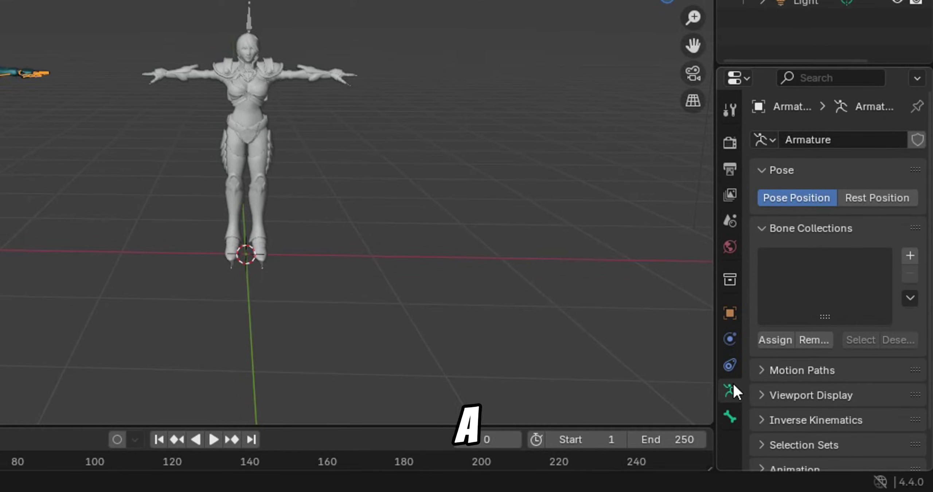
pyautogui.click(761, 396)
pyautogui.scroll(-5, 762, 398)
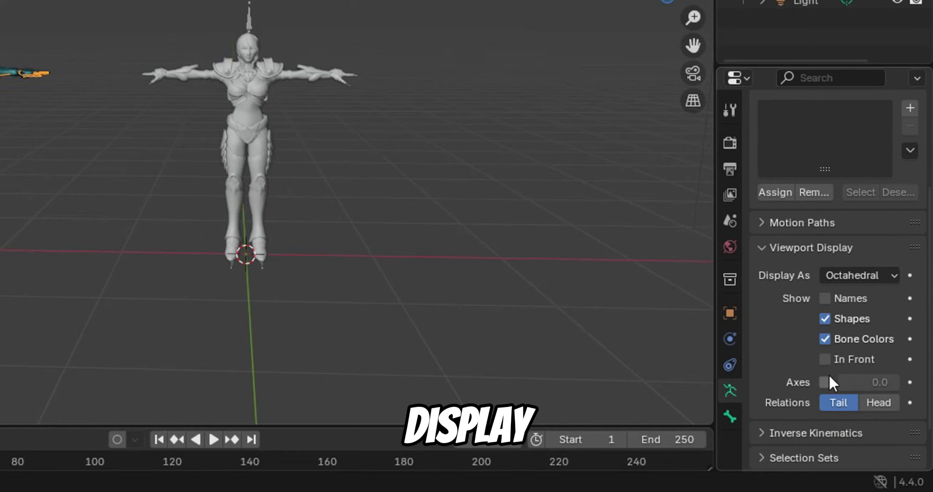
pyautogui.click(828, 361)
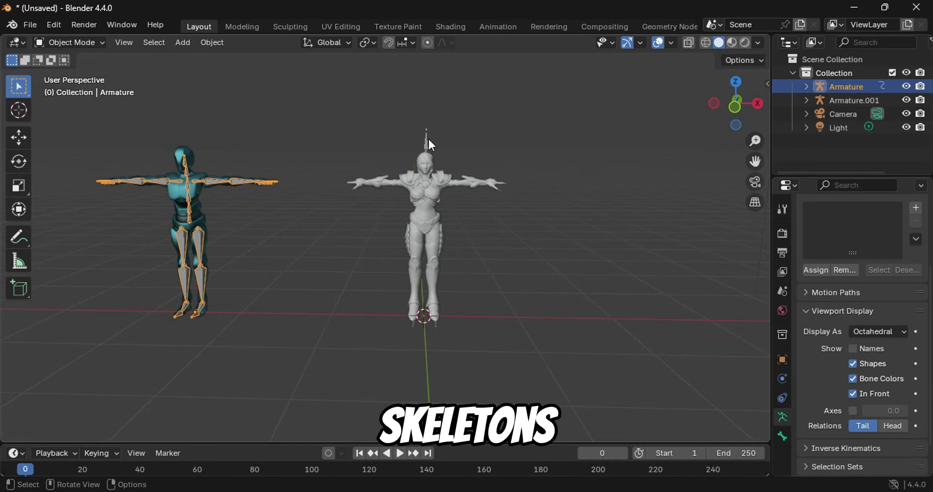
pyautogui.click(427, 140)
pyautogui.click(852, 394)
pyautogui.click(494, 249)
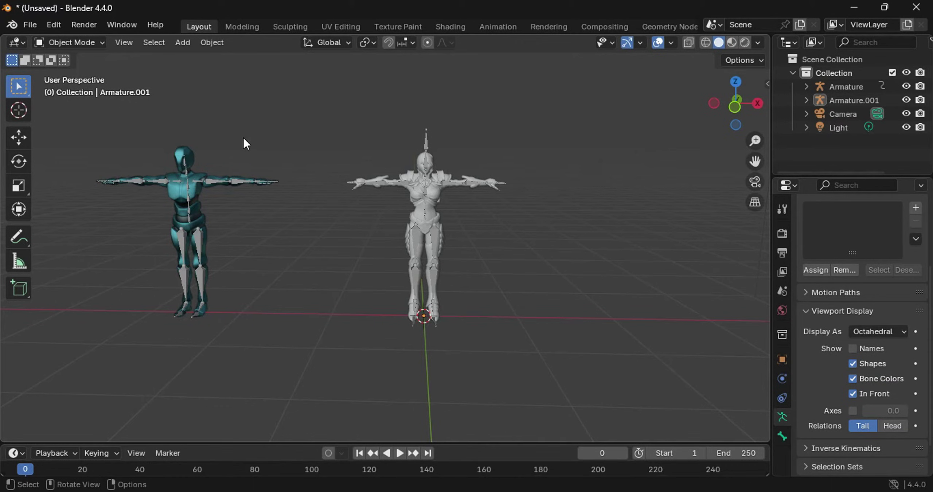
# Link the teal Armature's animation data to Armature.001 via Ctrl+L.
pyautogui.click(425, 140)
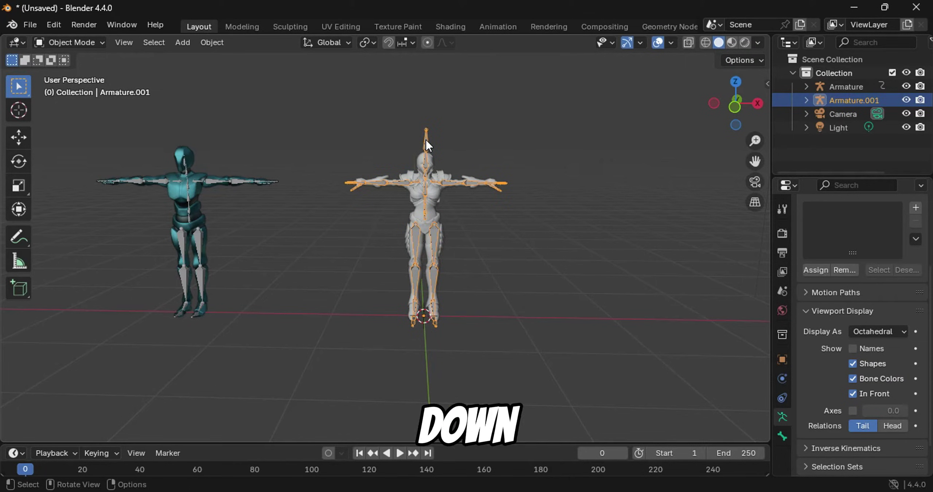
pyautogui.keyDown('shift'); pyautogui.click(210, 180); pyautogui.keyUp('shift')
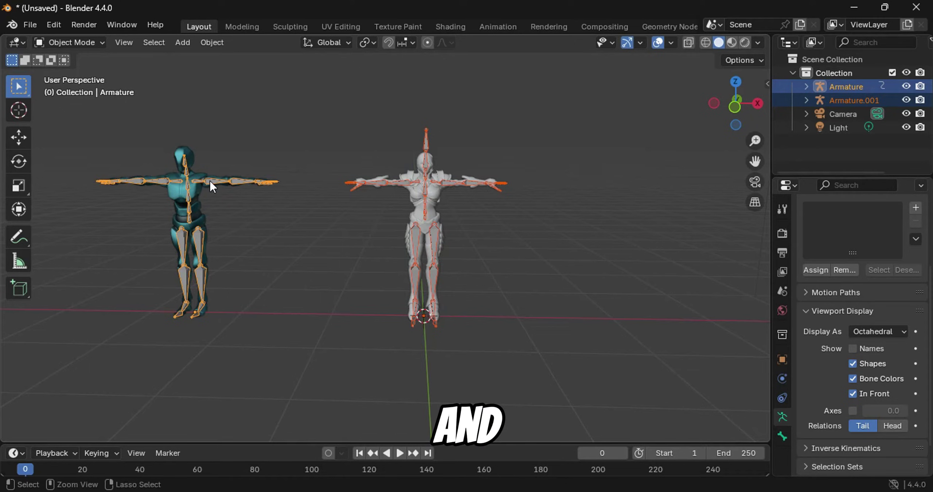
pyautogui.hotkey('ctrl', 'l')
pyautogui.moveTo(209, 179)
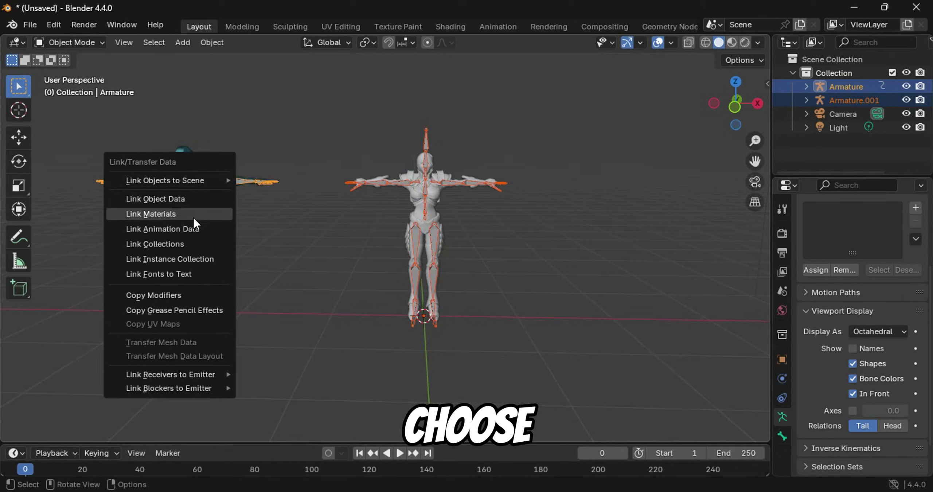
pyautogui.click(173, 227)
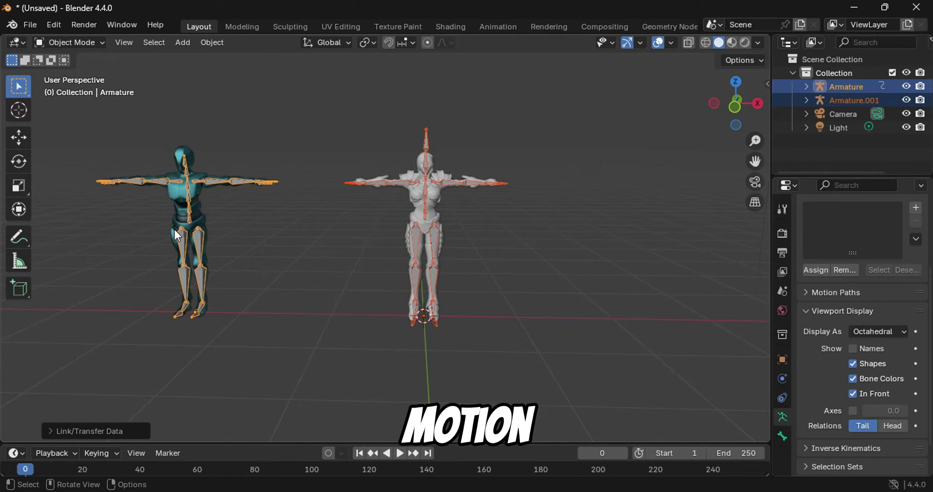
# Play the animation to watch both characters dance.
pyautogui.click(257, 228)
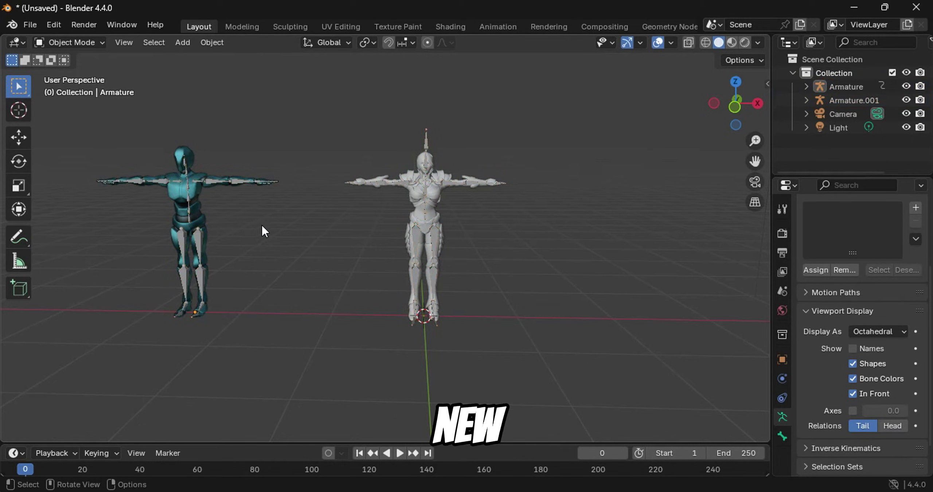
pyautogui.press('space')
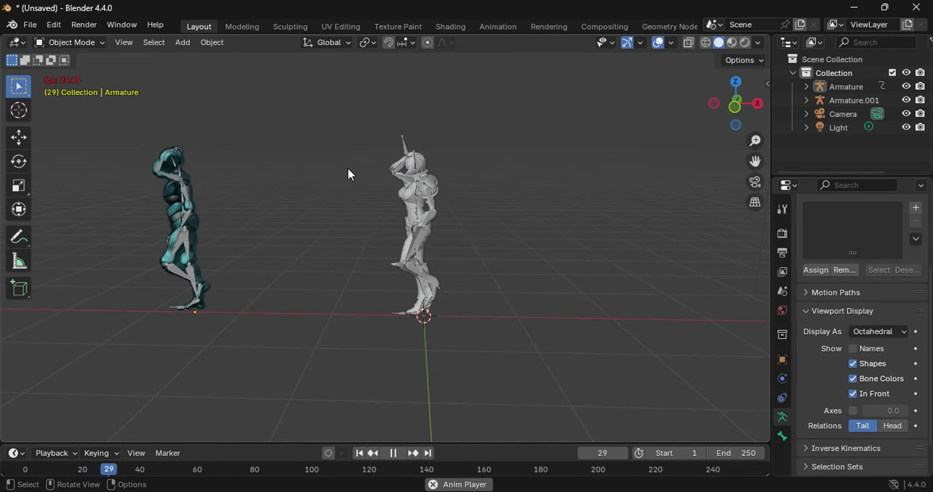
pyautogui.moveTo(469, 175)
pyautogui.mouseDown(button='middle')
pyautogui.moveTo(521, 174)
pyautogui.moveTo(481, 177)
pyautogui.mouseUp(button='middle')
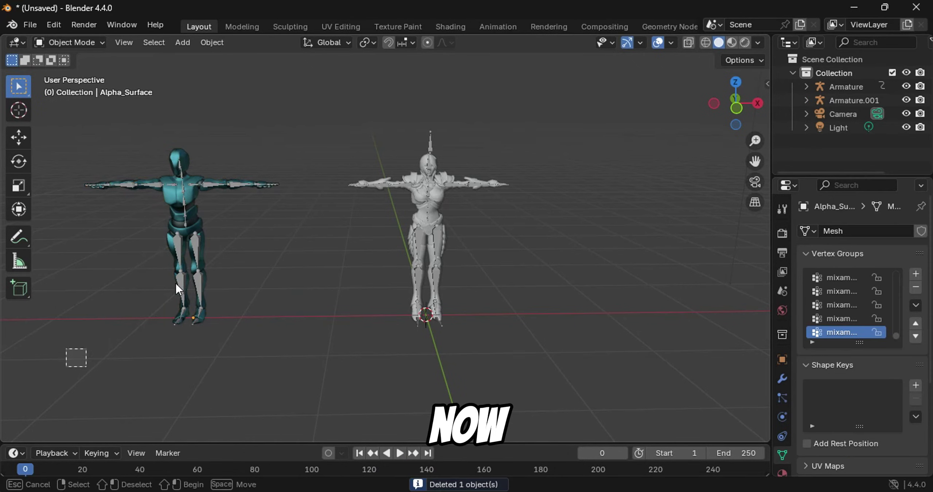
# Delete the teal figure and its armature, then test playback.
pyautogui.moveTo(65, 367); pyautogui.dragTo(323, 132)
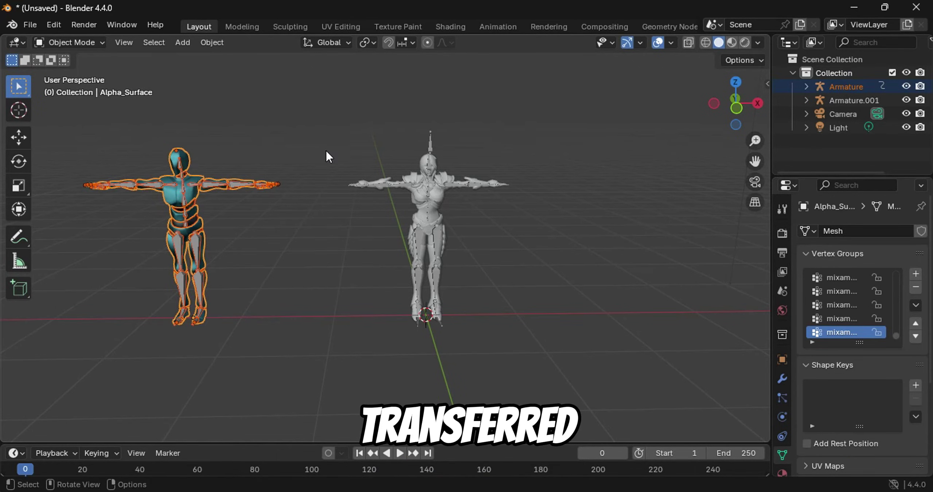
pyautogui.press('Delete')
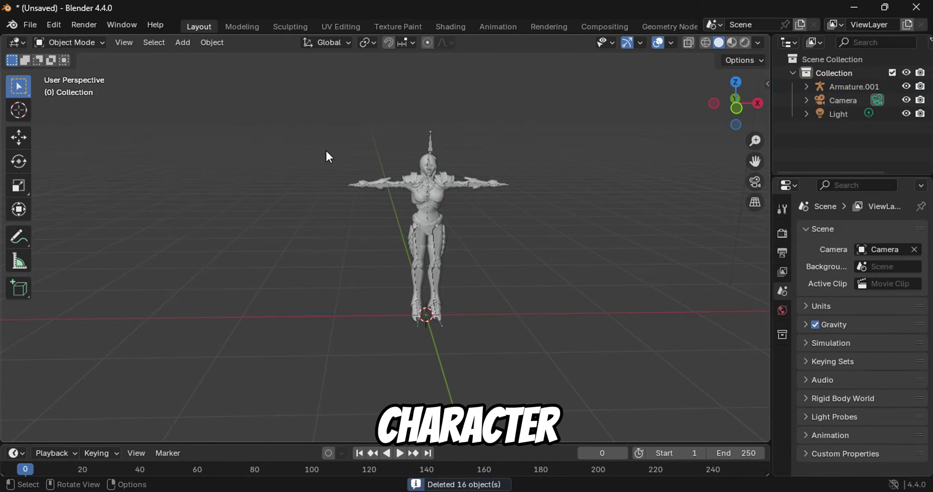
pyautogui.press('space')
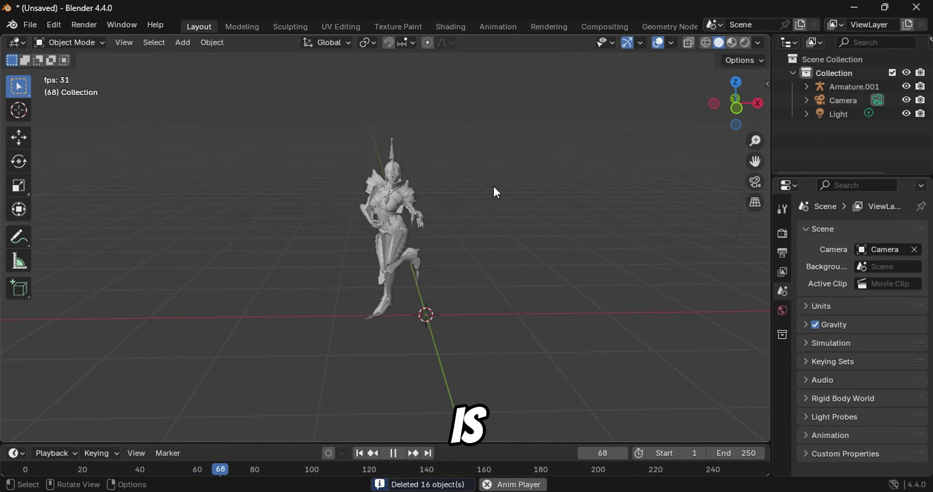
pyautogui.press('space')
# Hide Armature.001's bones and view the dancing character in Material Preview.
pyautogui.click(368, 152)
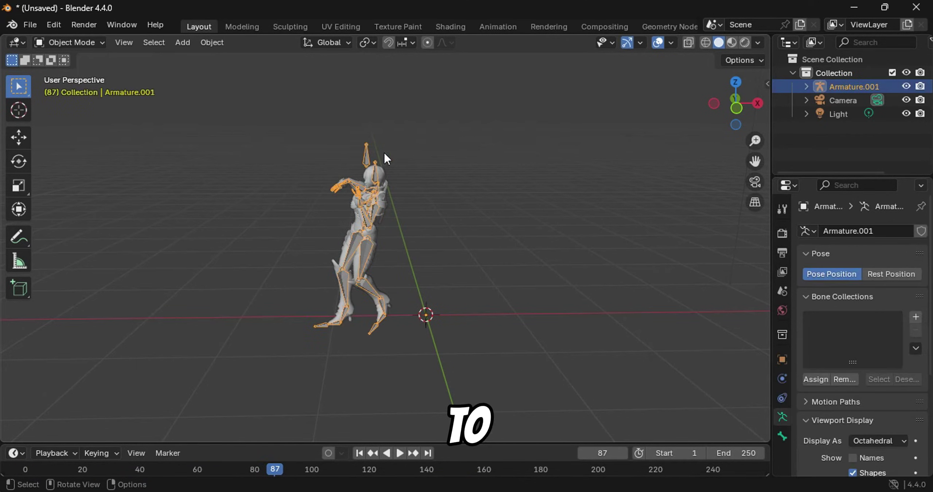
pyautogui.click(907, 87)
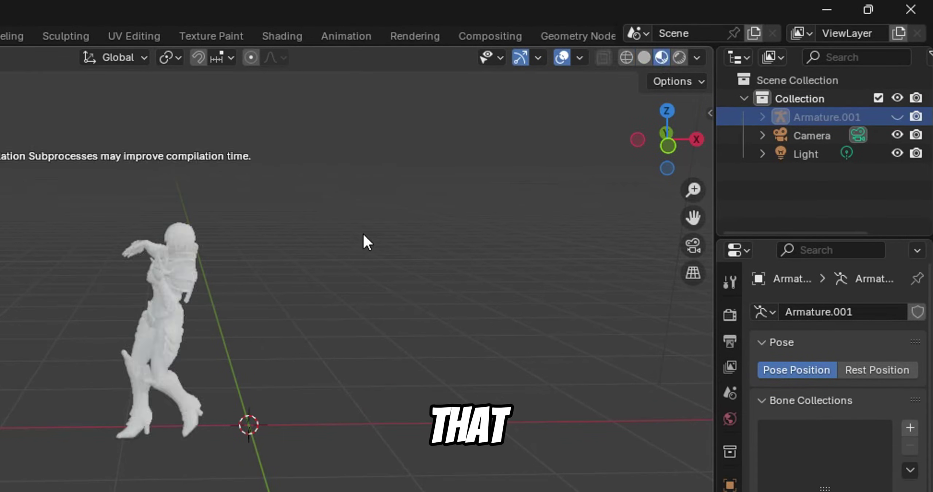
pyautogui.moveTo(363, 233); pyautogui.dragTo(422, 218, button='middle')
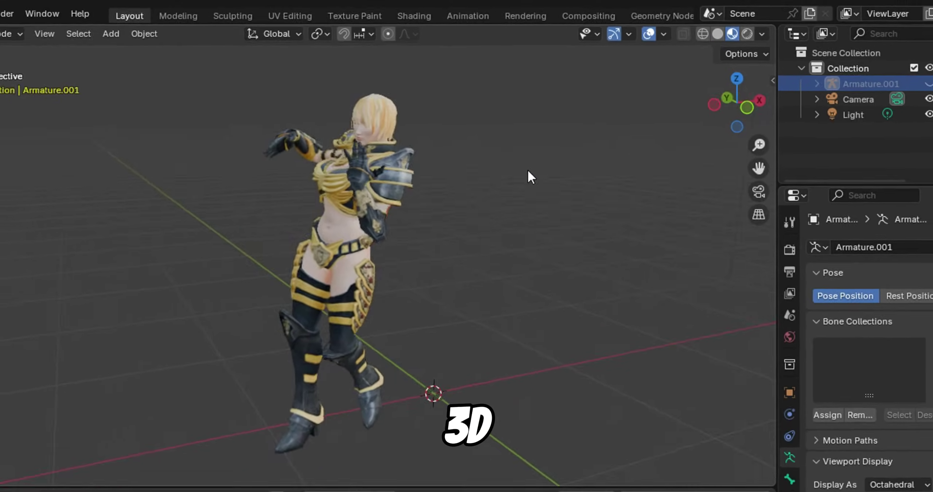
pyautogui.moveTo(535, 170); pyautogui.dragTo(587, 177, button='middle')
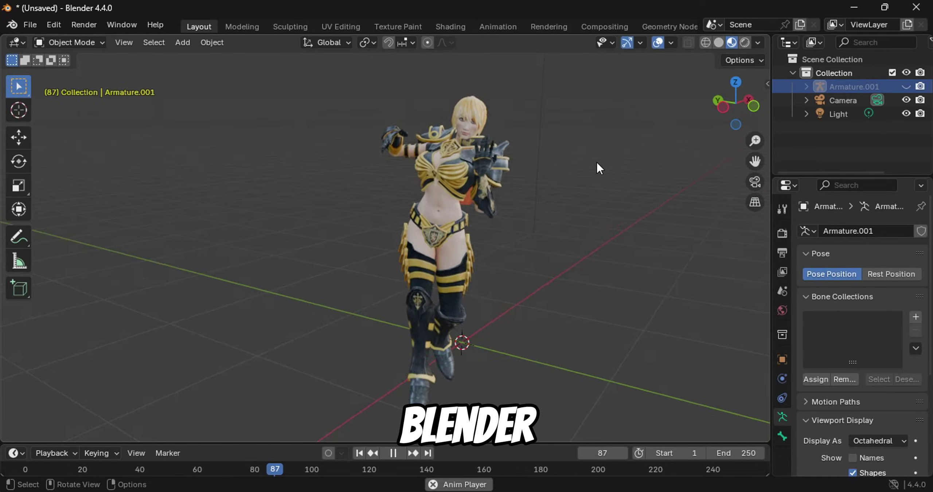
pyautogui.moveTo(599, 172); pyautogui.dragTo(539, 199, button='middle')
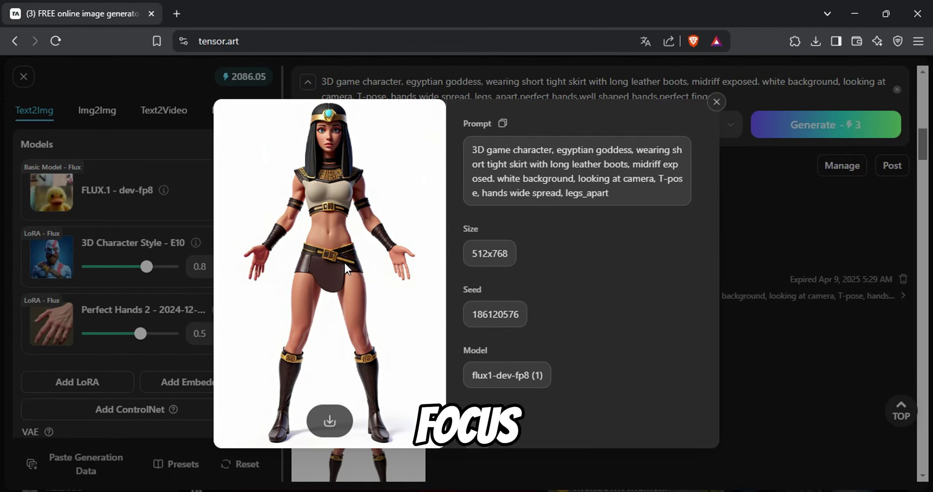
# Save the Egyptian goddess T-pose image, then open the newer image's details.
pyautogui.click(515, 399)
pyautogui.click(768, 294)
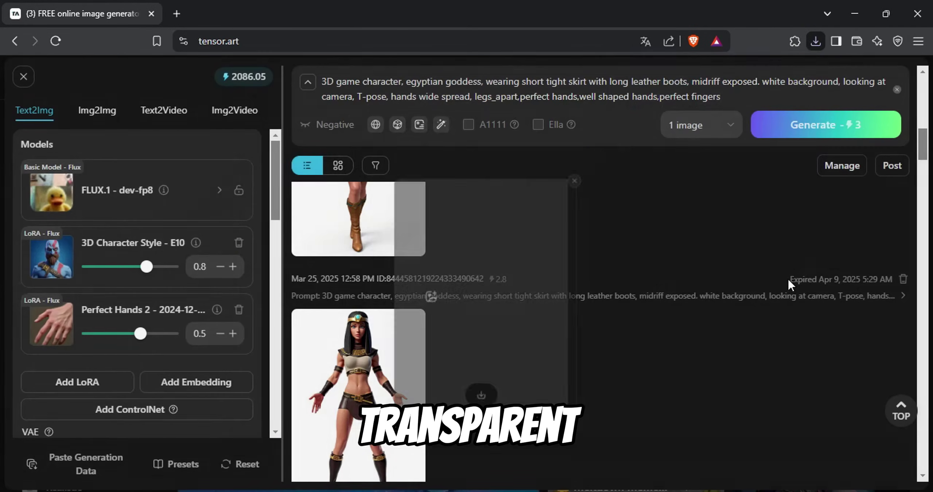
pyautogui.scroll(5, 526, 328)
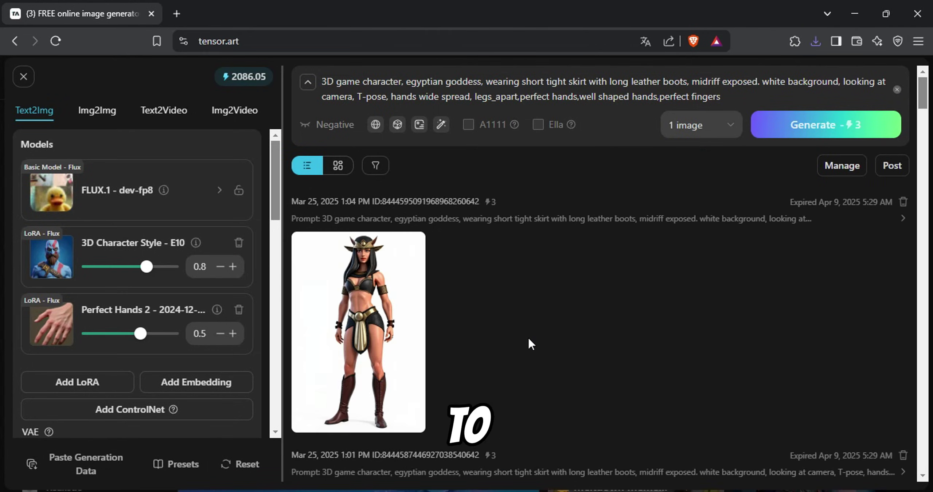
pyautogui.click(376, 324)
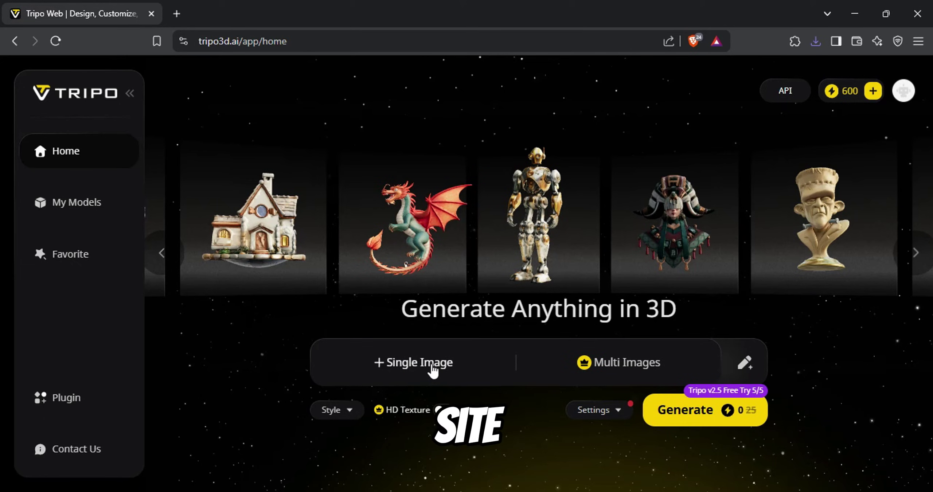
# Upload the goddess image to Image to 3D, generate, and open the model page.
pyautogui.click(433, 370)
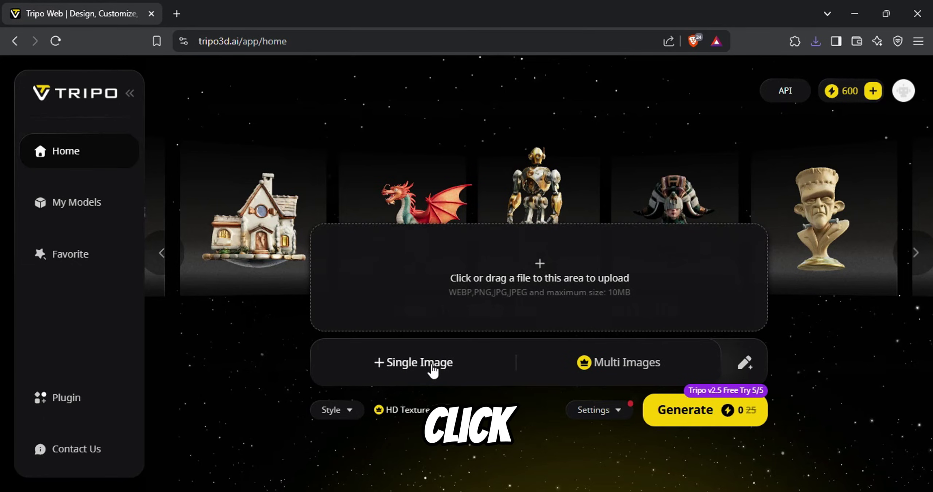
pyautogui.click(515, 280)
pyautogui.doubleClick(449, 249)
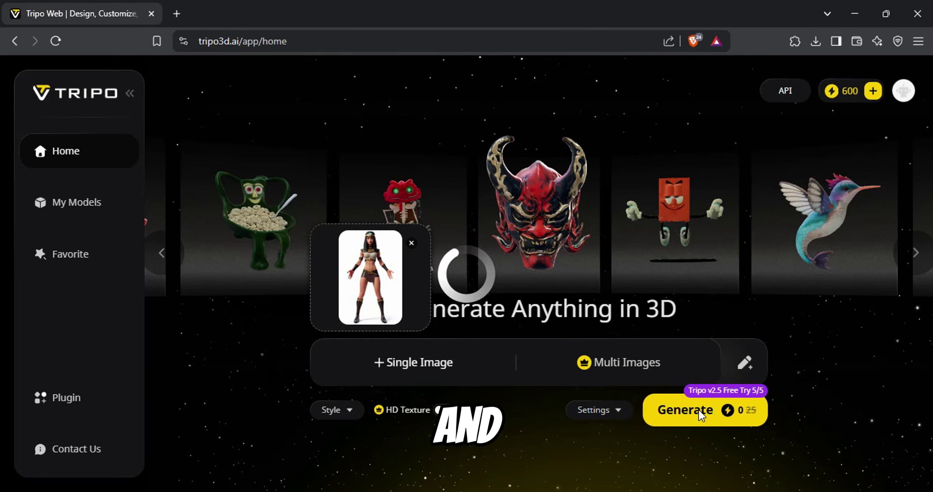
pyautogui.click(698, 410)
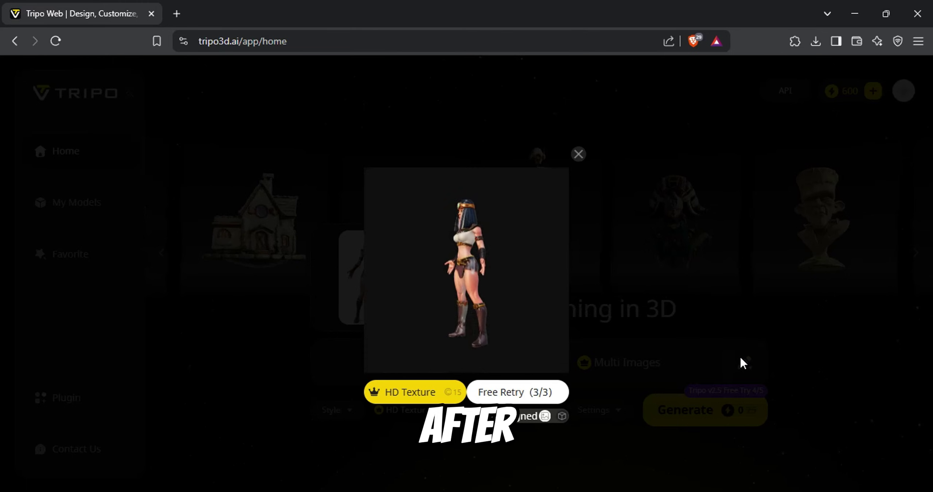
pyautogui.click(480, 292)
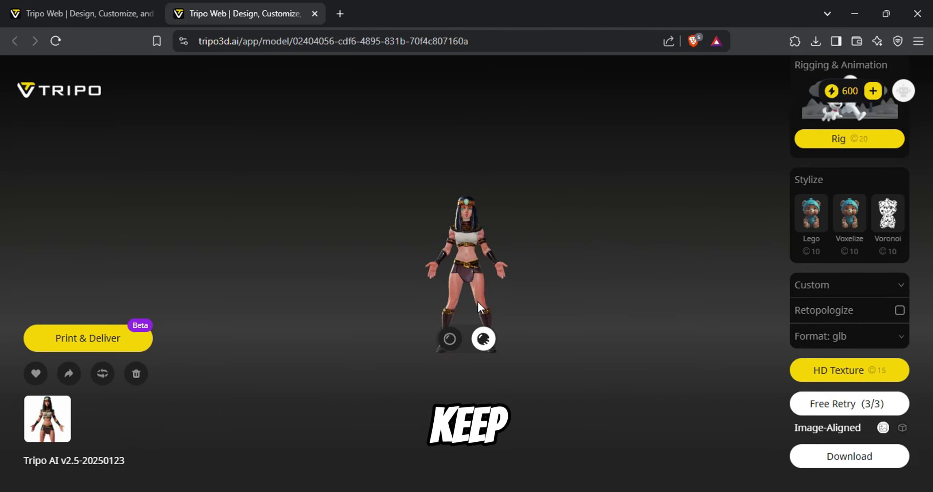
# Switch the download format to fbx and download the goddess model.
pyautogui.scroll(5, 475, 214)
pyautogui.moveTo(481, 204); pyautogui.dragTo(498, 155)
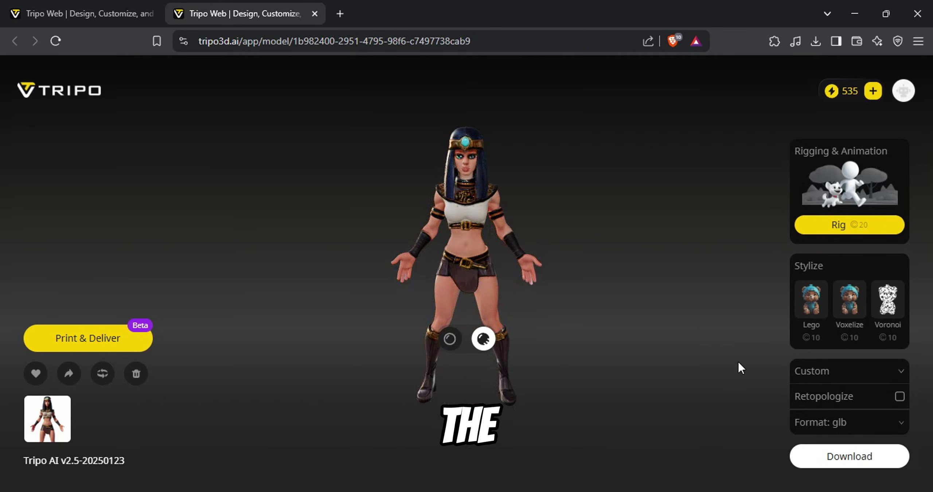
pyautogui.click(849, 422)
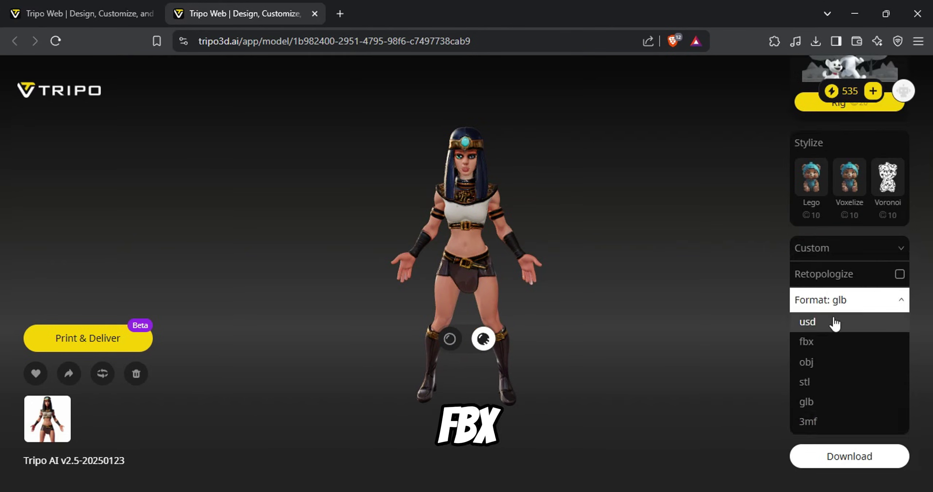
pyautogui.click(829, 344)
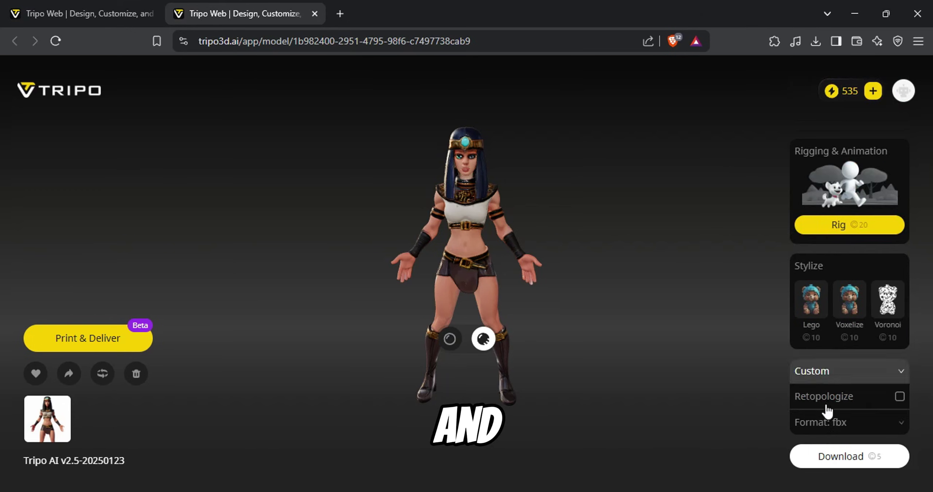
pyautogui.click(826, 459)
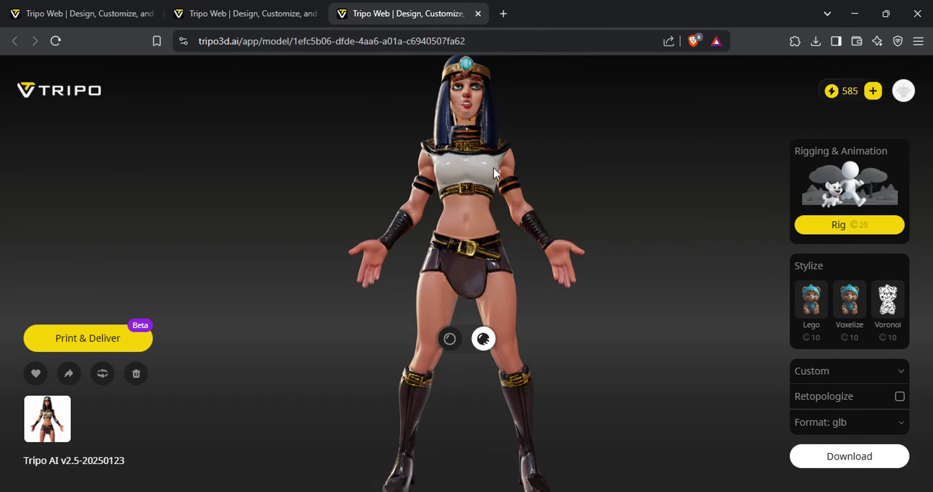
# Re-download the Tripo goddess in obj format for Mixamo's auto-rigger after the skeleton-mapping error.
pyautogui.moveTo(493, 217); pyautogui.dragTo(564, 215)
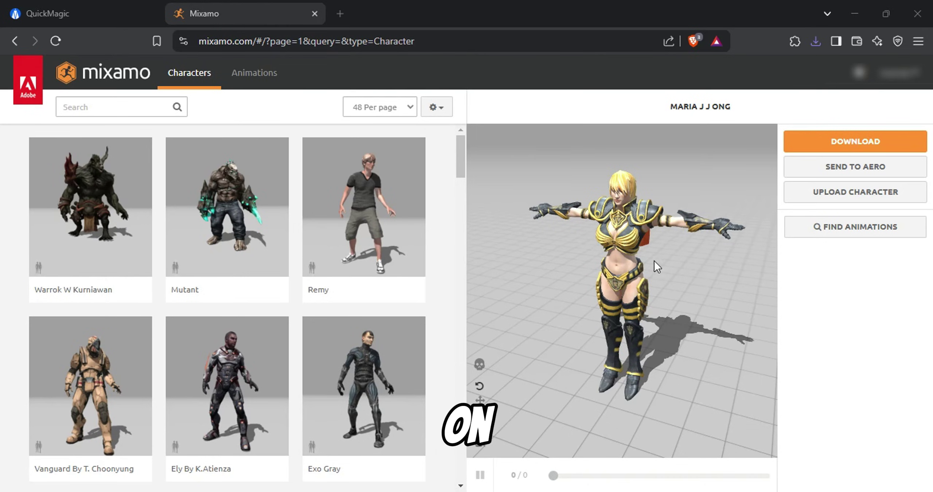
pyautogui.click(854, 196)
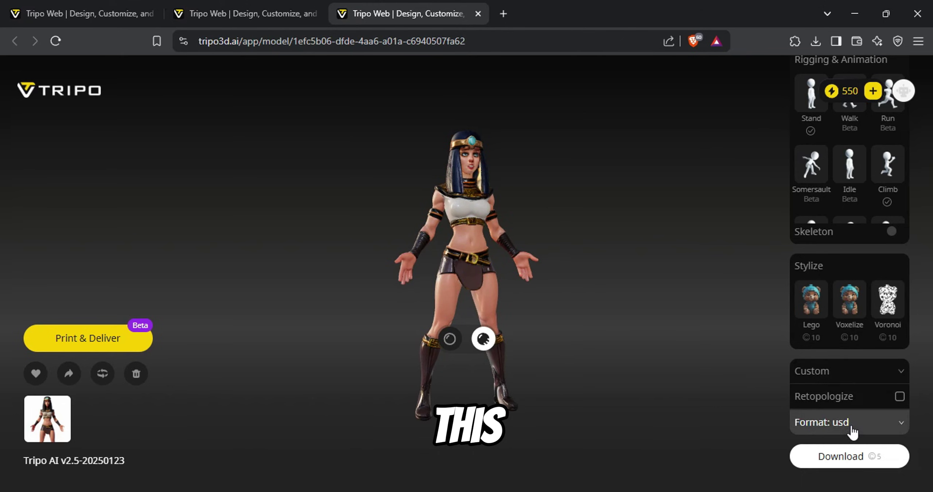
pyautogui.click(853, 432)
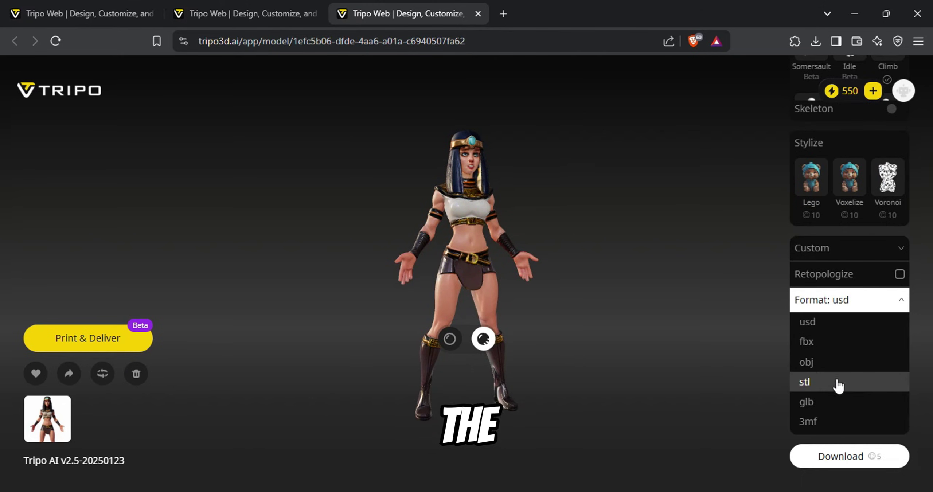
pyautogui.click(804, 364)
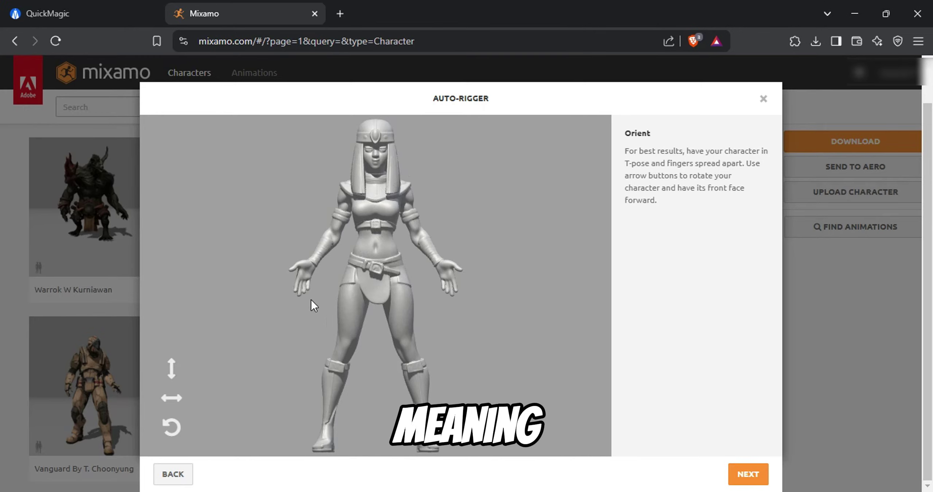
# Rotate the goddess to face front and advance to marker placement.
pyautogui.click(171, 398)
pyautogui.click(171, 399)
pyautogui.click(172, 398)
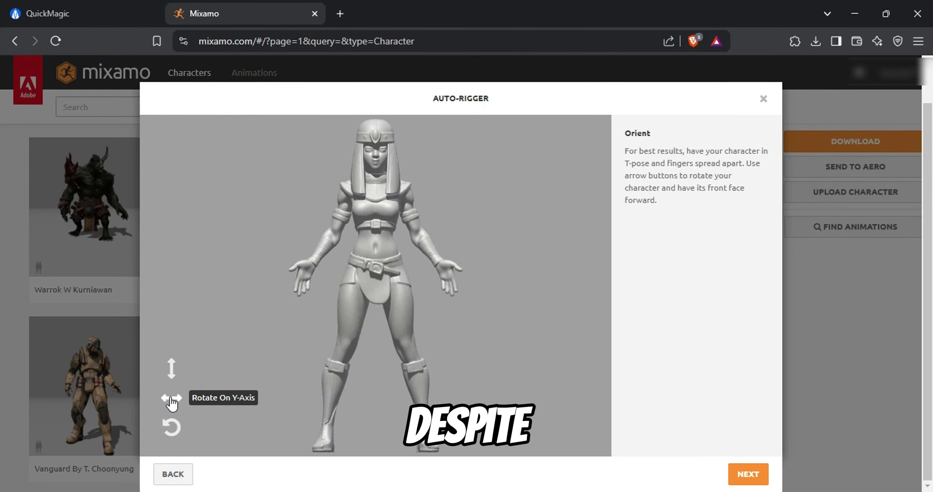
pyautogui.click(746, 474)
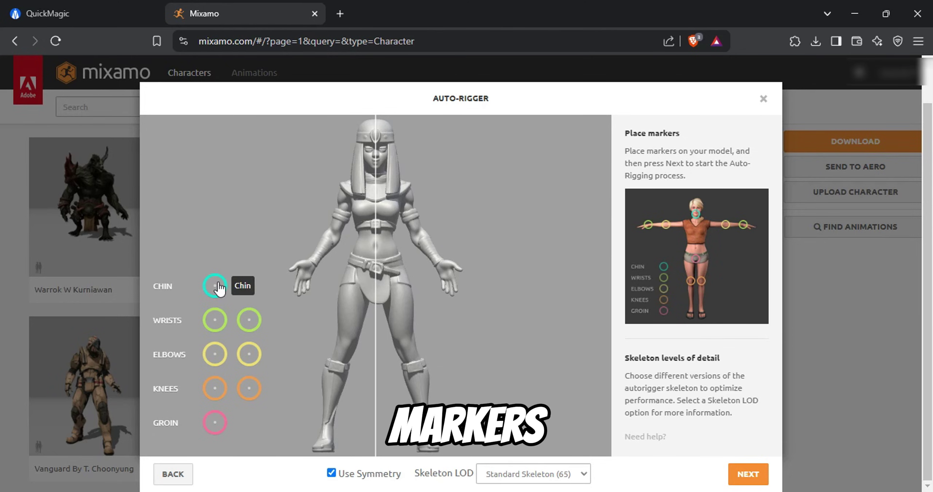
# Place the chin and knee markers on the body and start auto-rigging.
pyautogui.moveTo(217, 287)
pyautogui.mouseDown()
pyautogui.moveTo(376, 159)
pyautogui.moveTo(378, 169)
pyautogui.mouseUp()
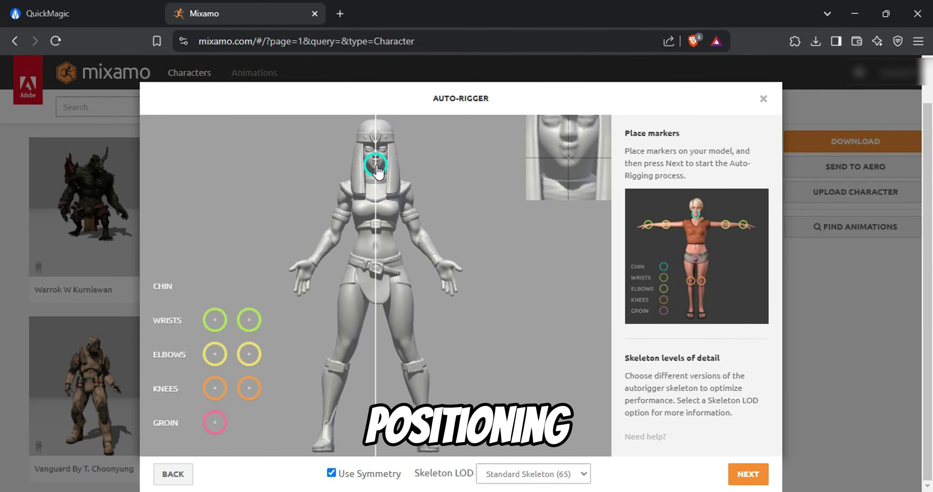
pyautogui.moveTo(378, 170); pyautogui.dragTo(378, 172)
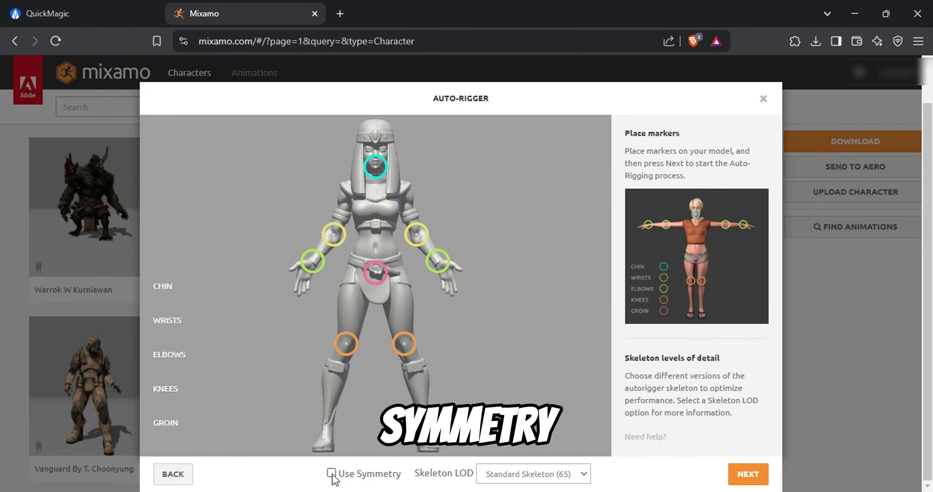
pyautogui.moveTo(345, 345)
pyautogui.mouseDown()
pyautogui.moveTo(318, 344)
pyautogui.moveTo(345, 345)
pyautogui.mouseUp()
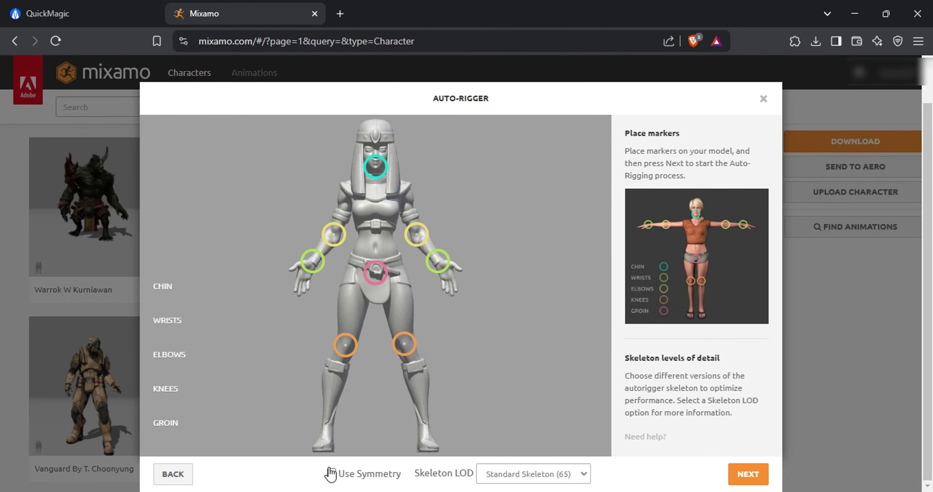
pyautogui.click(753, 478)
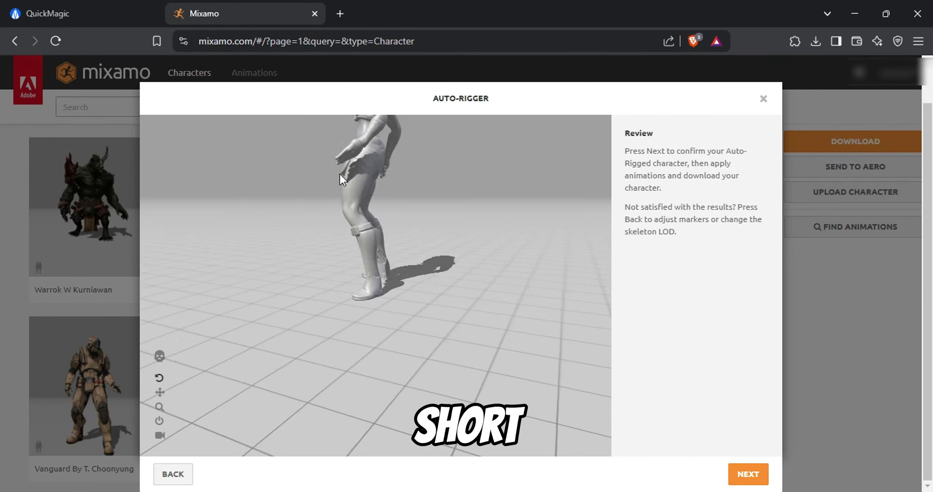
# Orbit and pan the preview to review the rigged goddess.
pyautogui.moveTo(340, 174); pyautogui.dragTo(381, 164)
pyautogui.click(160, 392)
pyautogui.moveTo(204, 357); pyautogui.dragTo(356, 330)
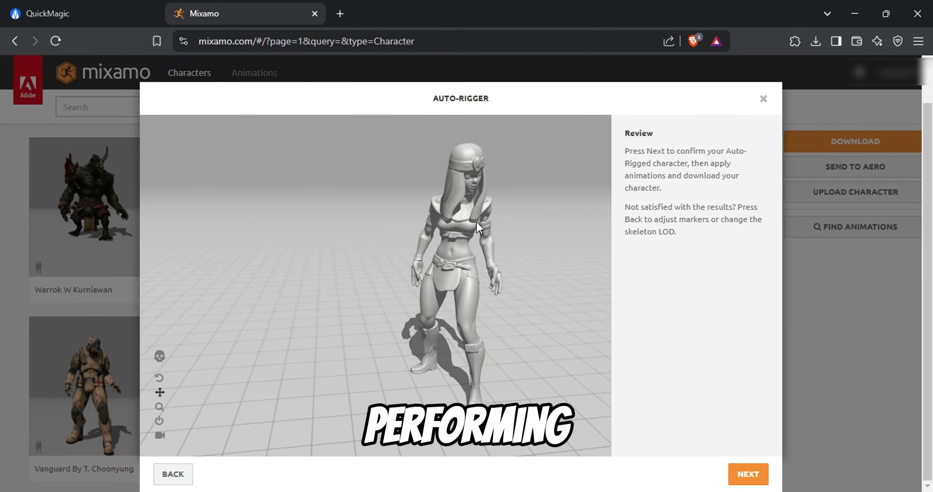
pyautogui.moveTo(493, 261); pyautogui.dragTo(453, 253)
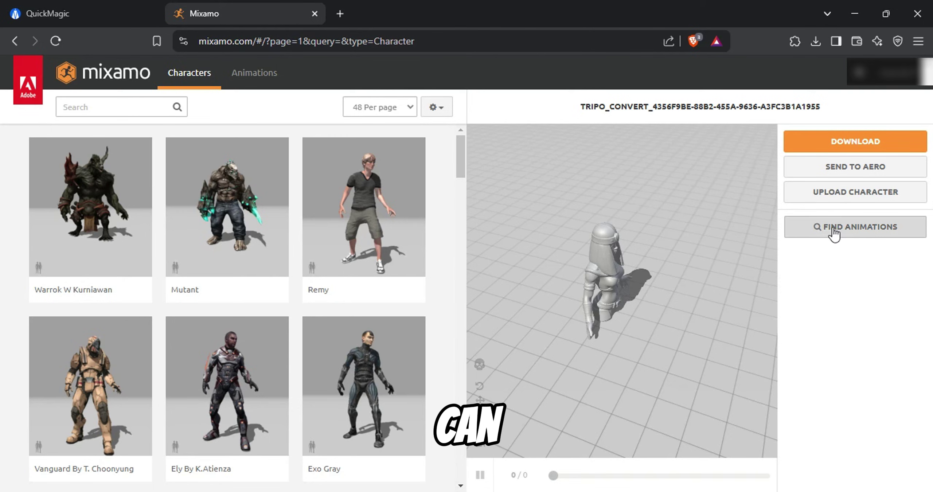
# Search the animation library for 't' and apply T-Pose to the character.
pyautogui.click(834, 231)
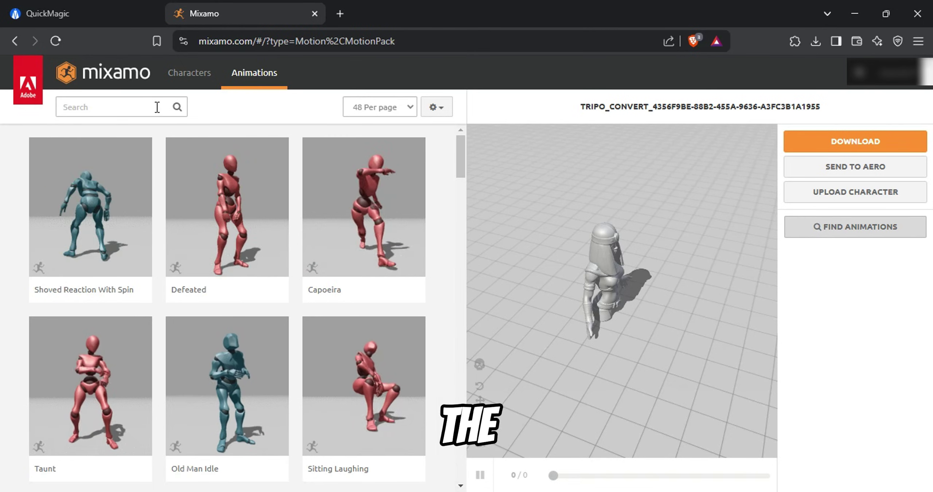
pyautogui.click(141, 109)
pyautogui.write('t')
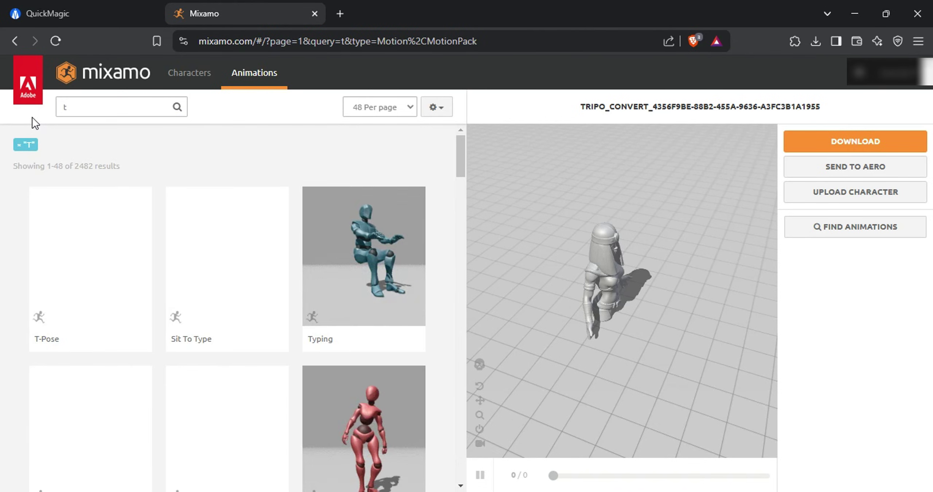
pyautogui.click(110, 254)
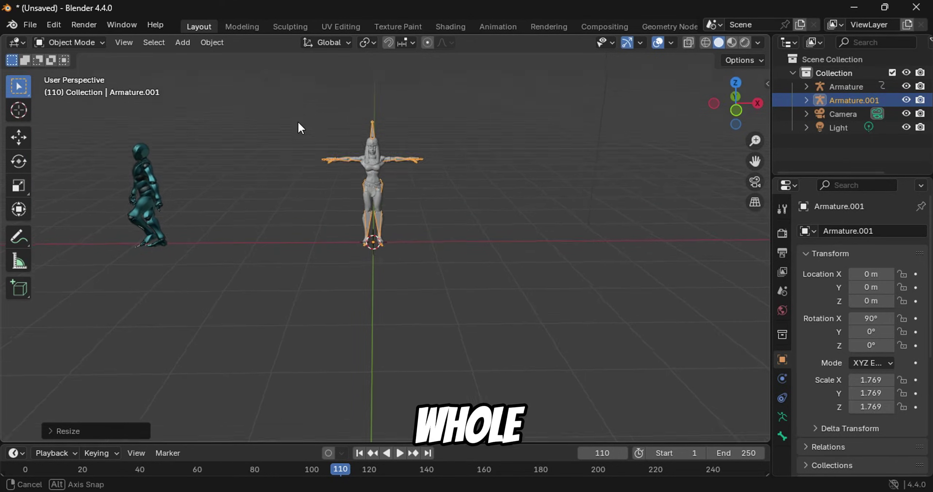
# Zoom to the T-posed goddess, deselect her armature, and switch to Material Preview shading.
pyautogui.moveTo(298, 128); pyautogui.dragTo(303, 125, button='middle')
pyautogui.scroll(5, 328, 162)
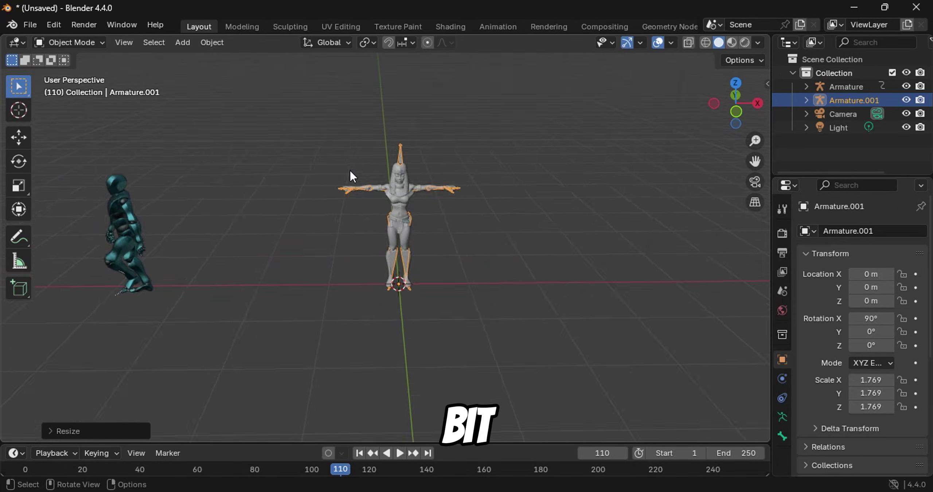
pyautogui.moveTo(539, 223); pyautogui.dragTo(524, 200, button='middle')
pyautogui.click(512, 205)
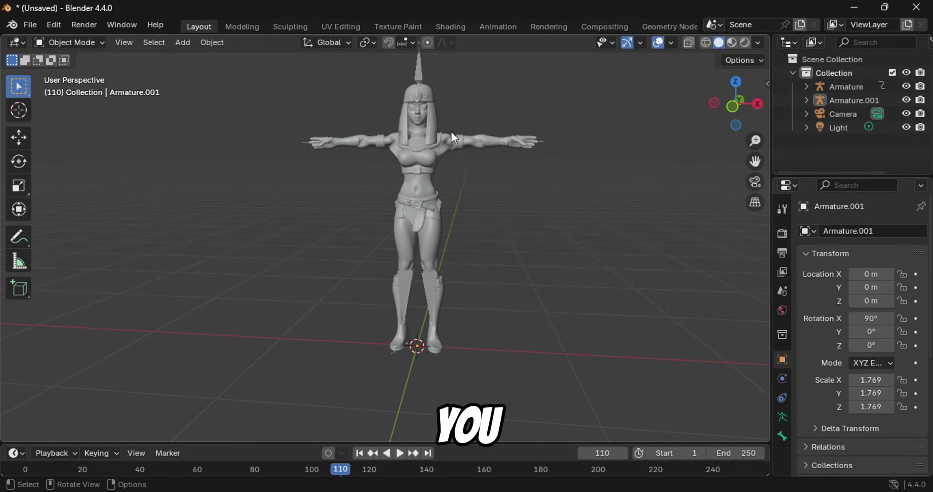
pyautogui.click(731, 43)
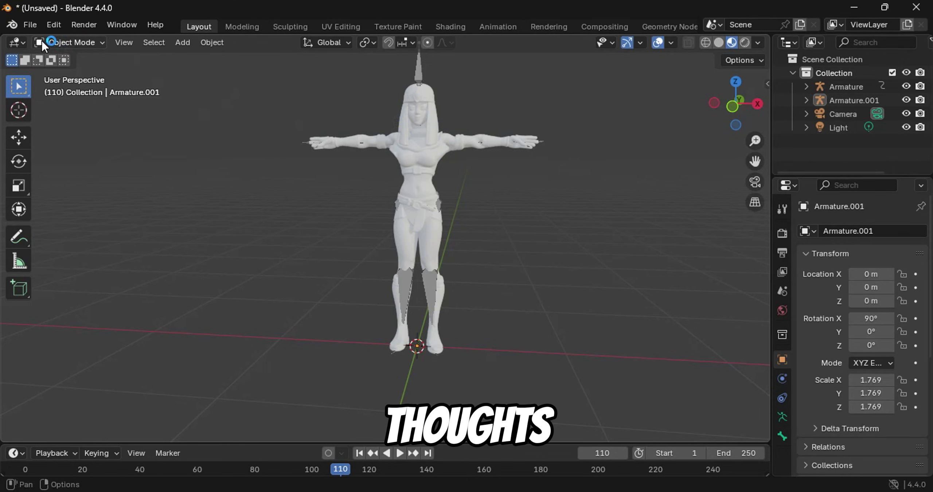
# Launch Find Missing Files from the File menu's External Data submenu.
pyautogui.click(30, 24)
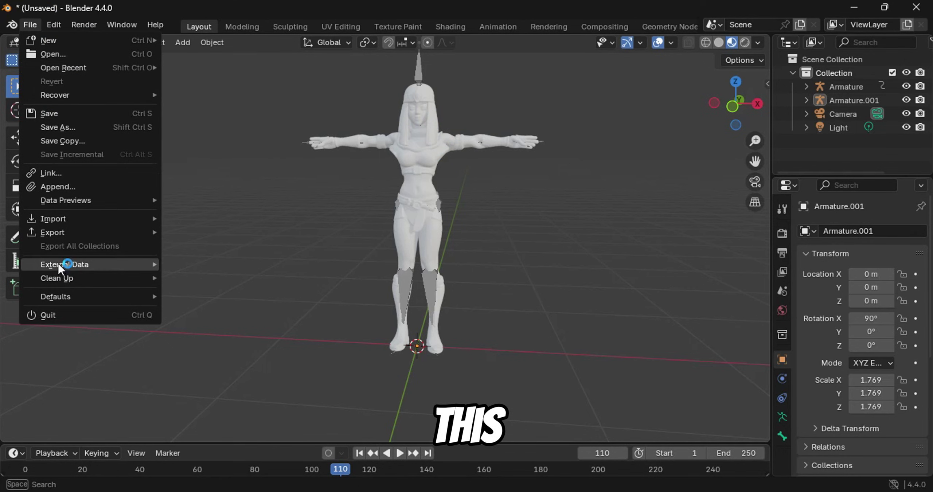
pyautogui.moveTo(58, 263)
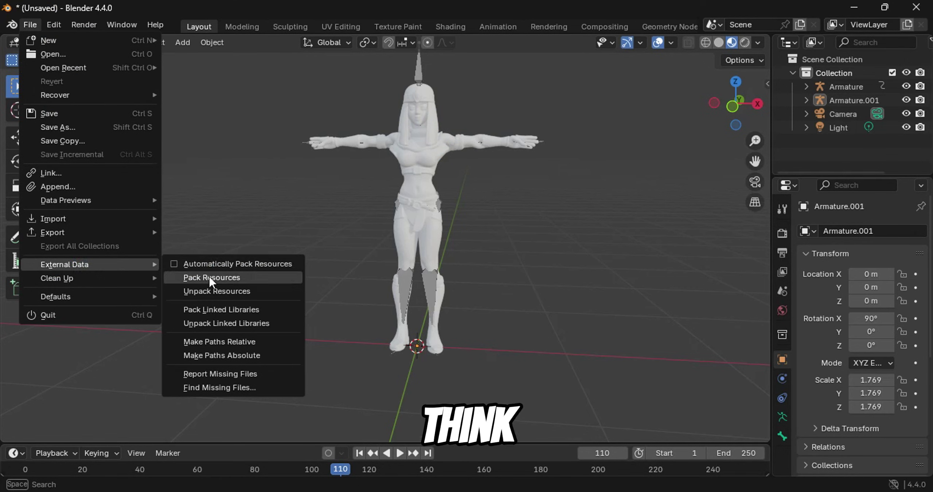
pyautogui.click(218, 383)
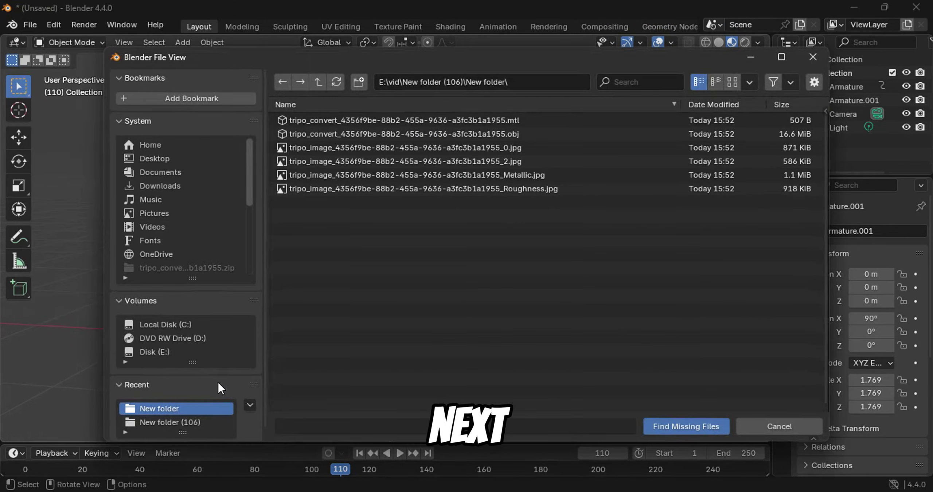